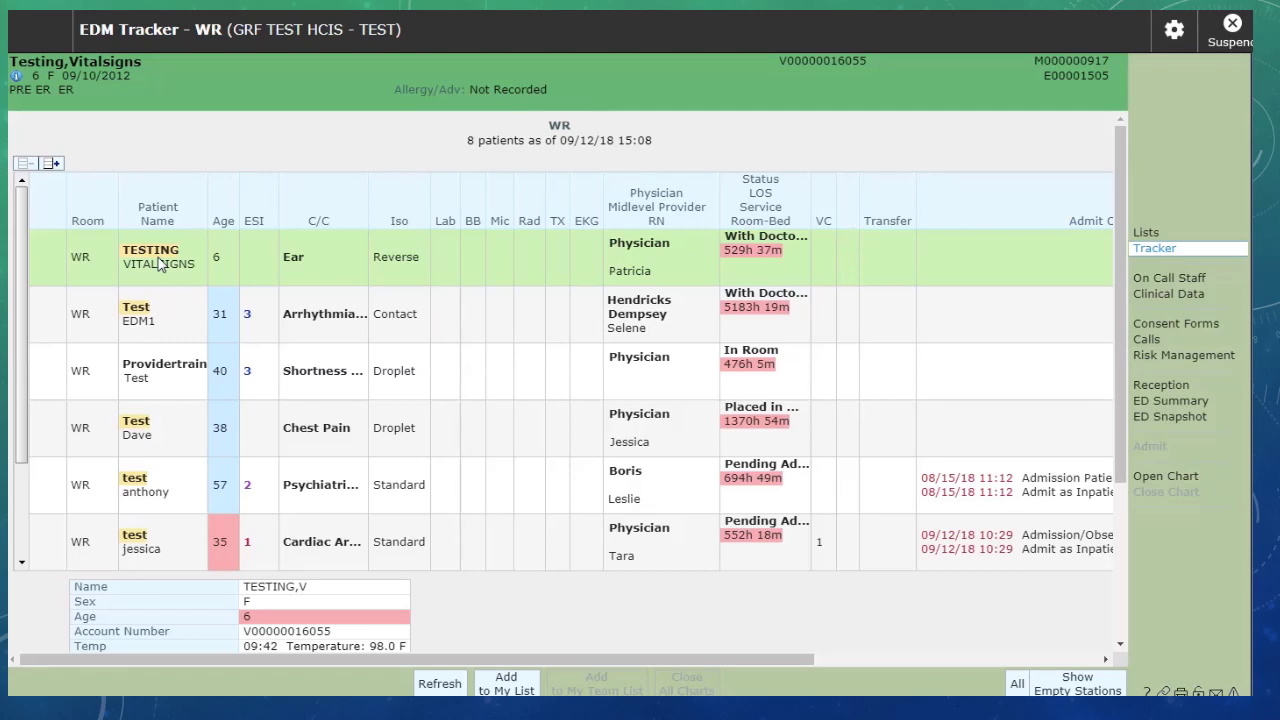
# Select the 38-year-old chest pain patient in the WR tracker and open that patient's chart
pyautogui.click(143, 318)
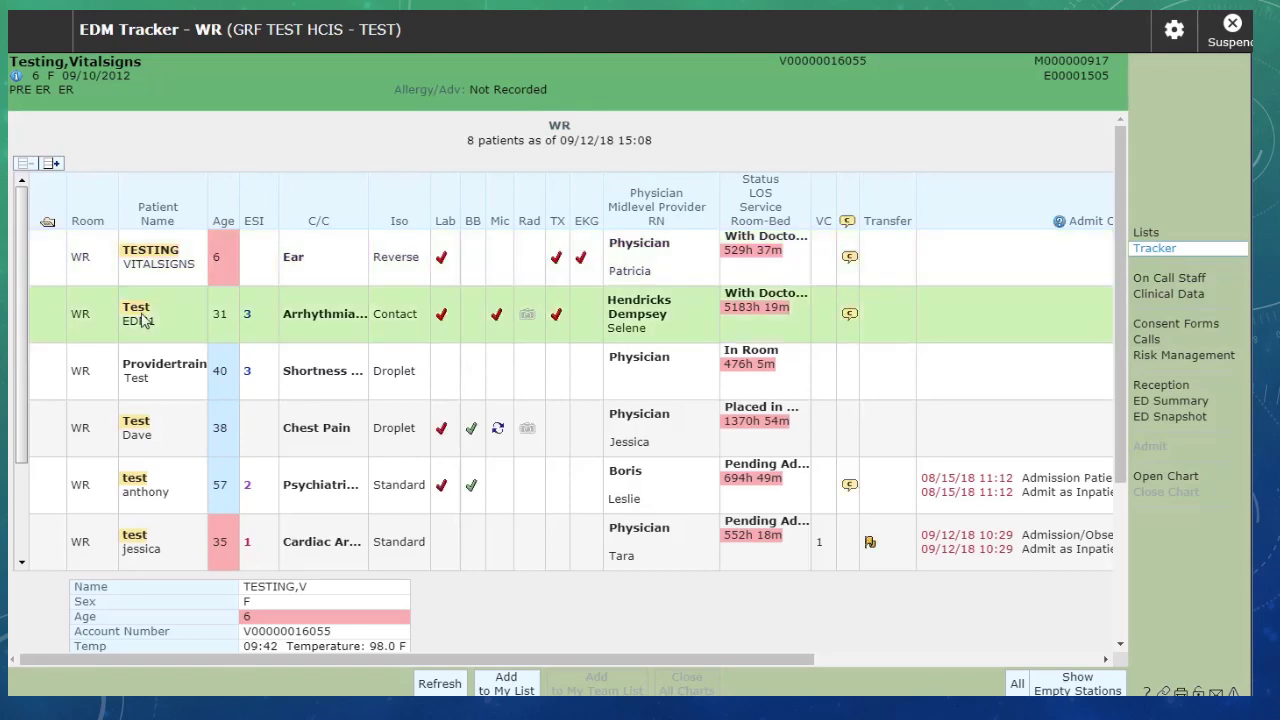
pyautogui.click(140, 377)
pyautogui.click(142, 428)
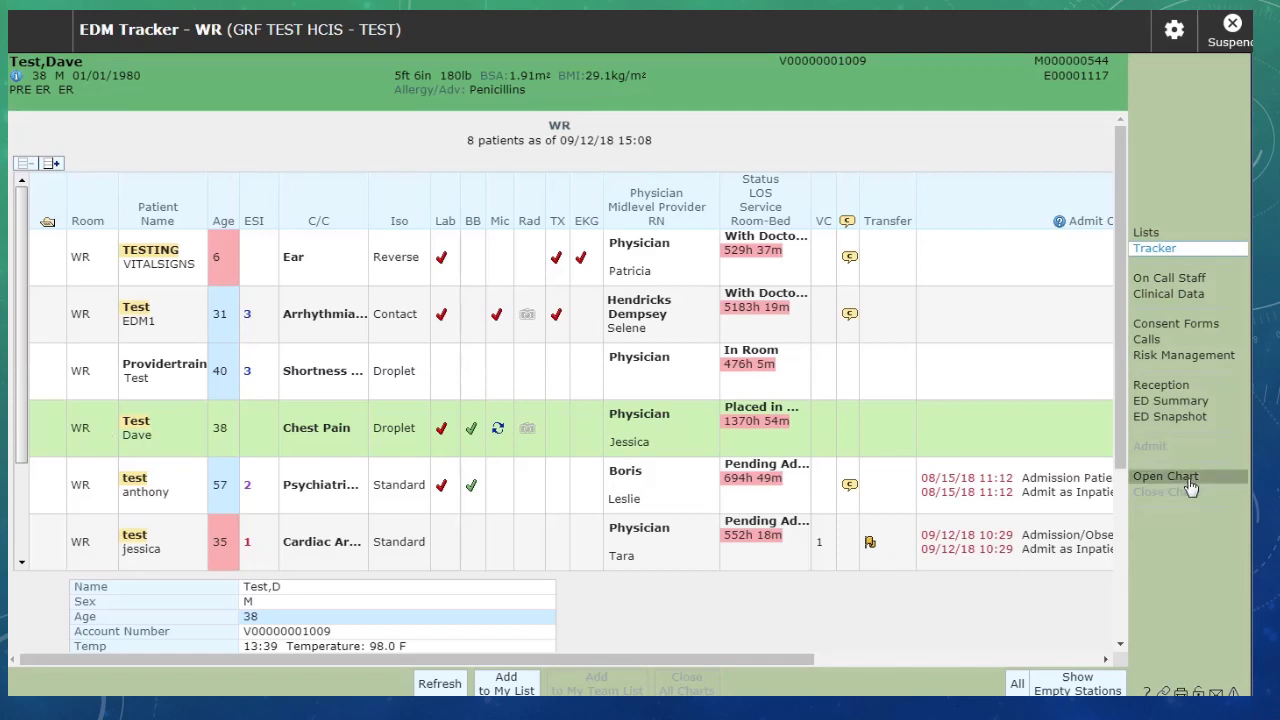
pyautogui.doubleClick(46, 434)
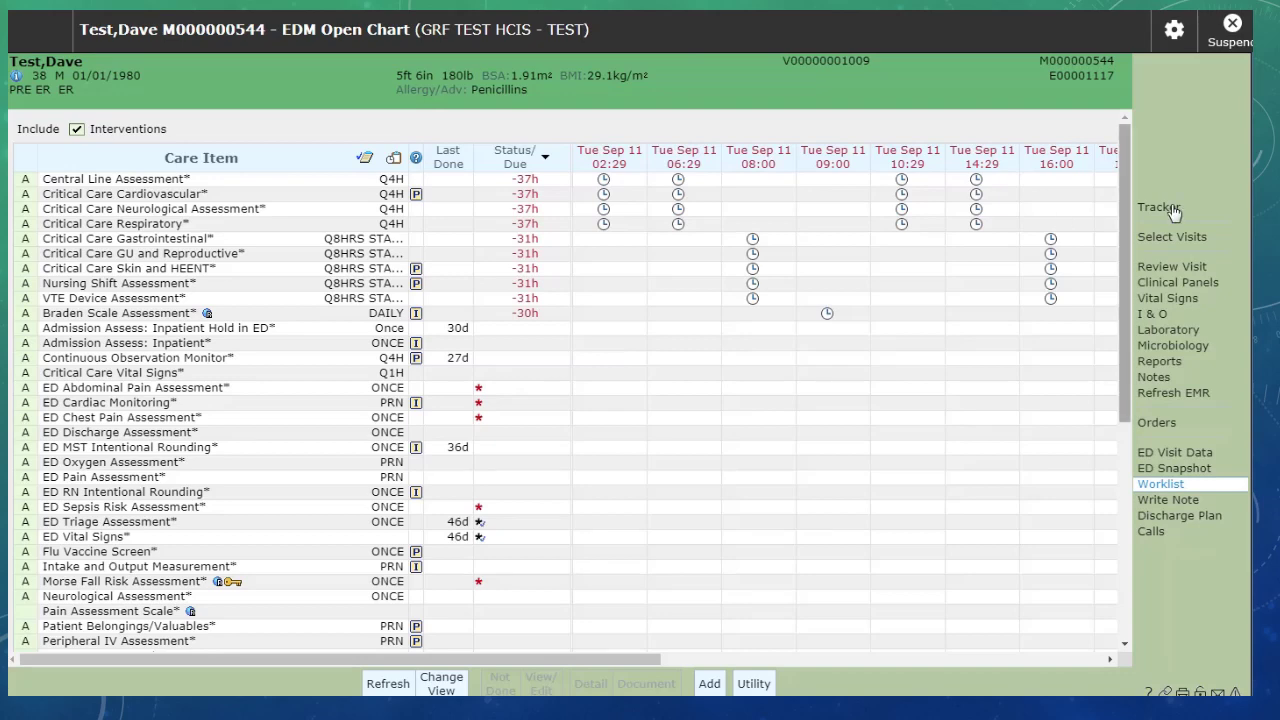
# Return to the tracker and close all open charts, confirming the exit despite undocumented interventions
pyautogui.click(1178, 212)
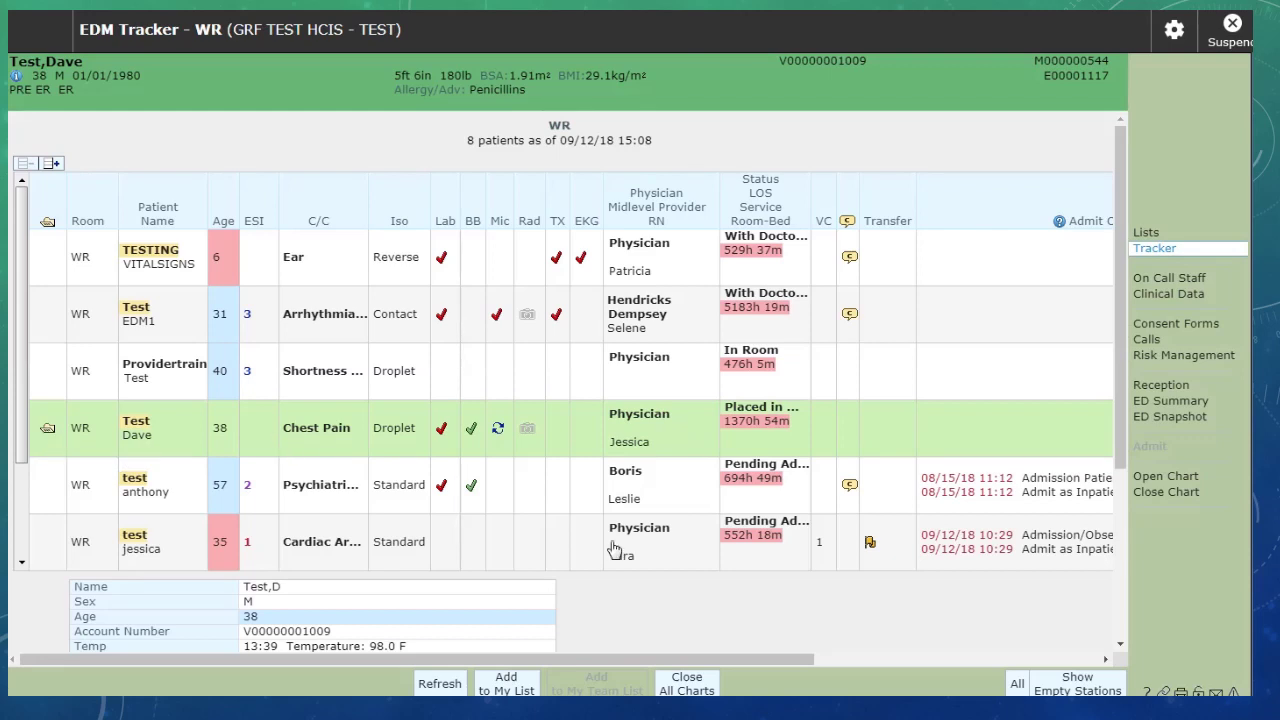
pyautogui.click(700, 684)
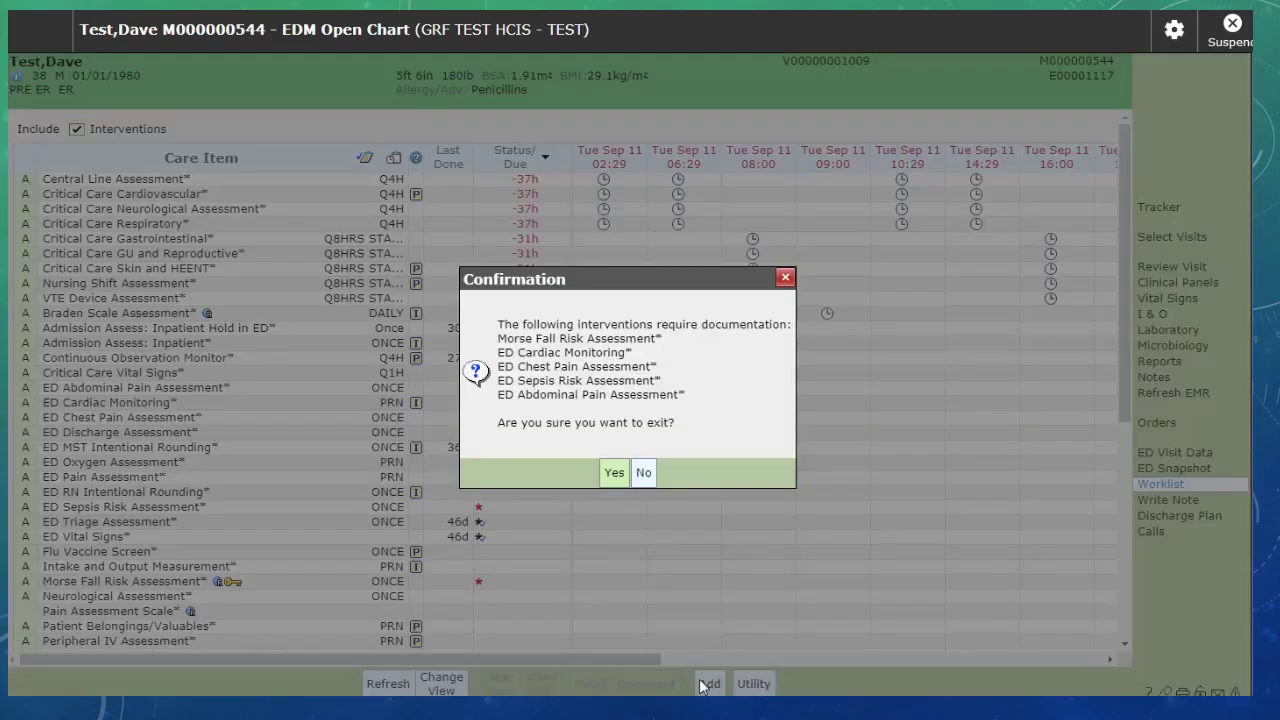
pyautogui.click(614, 473)
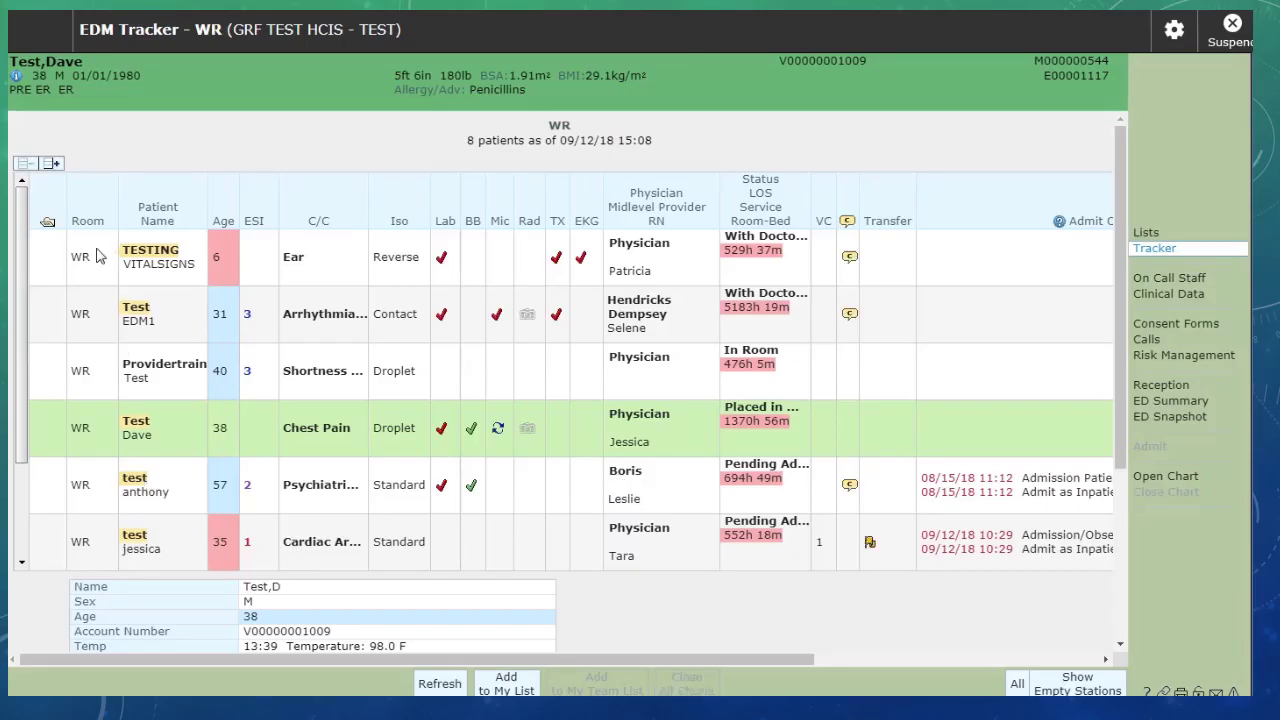
# Assign the 38-year-old chest pain patient to Room 11 in Pod 2 and save
pyautogui.click(84, 435)
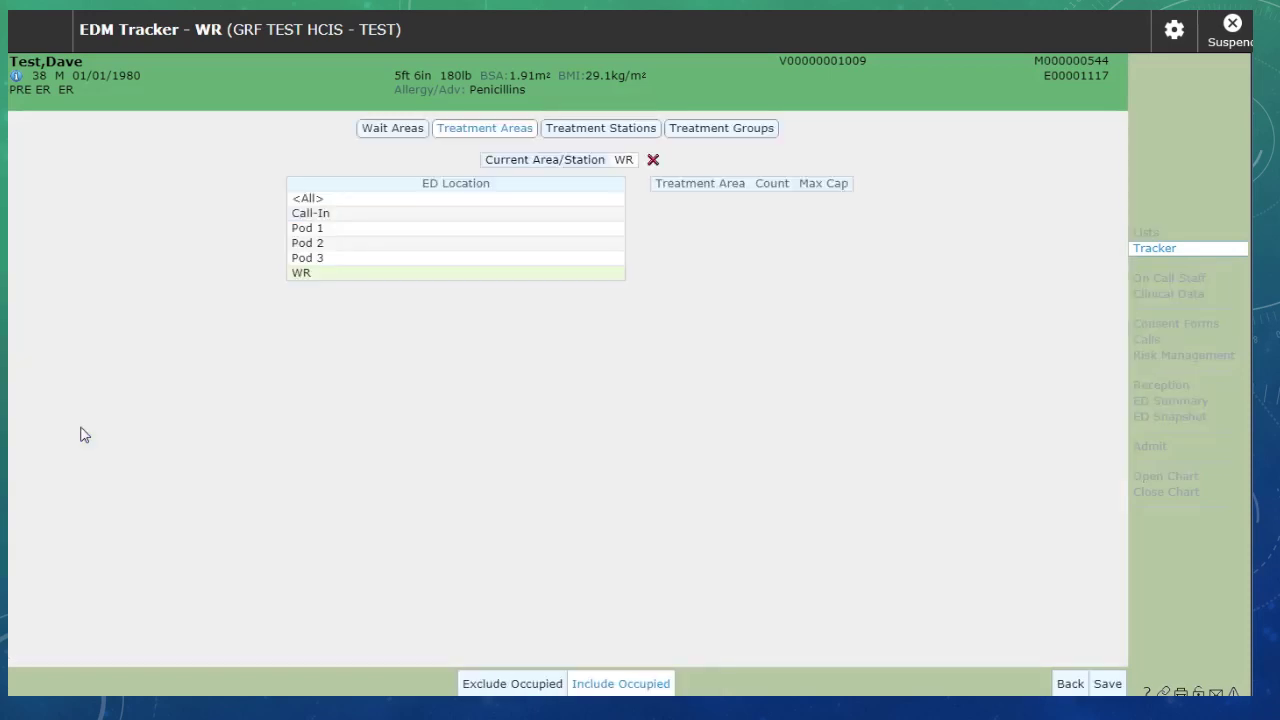
pyautogui.click(307, 230)
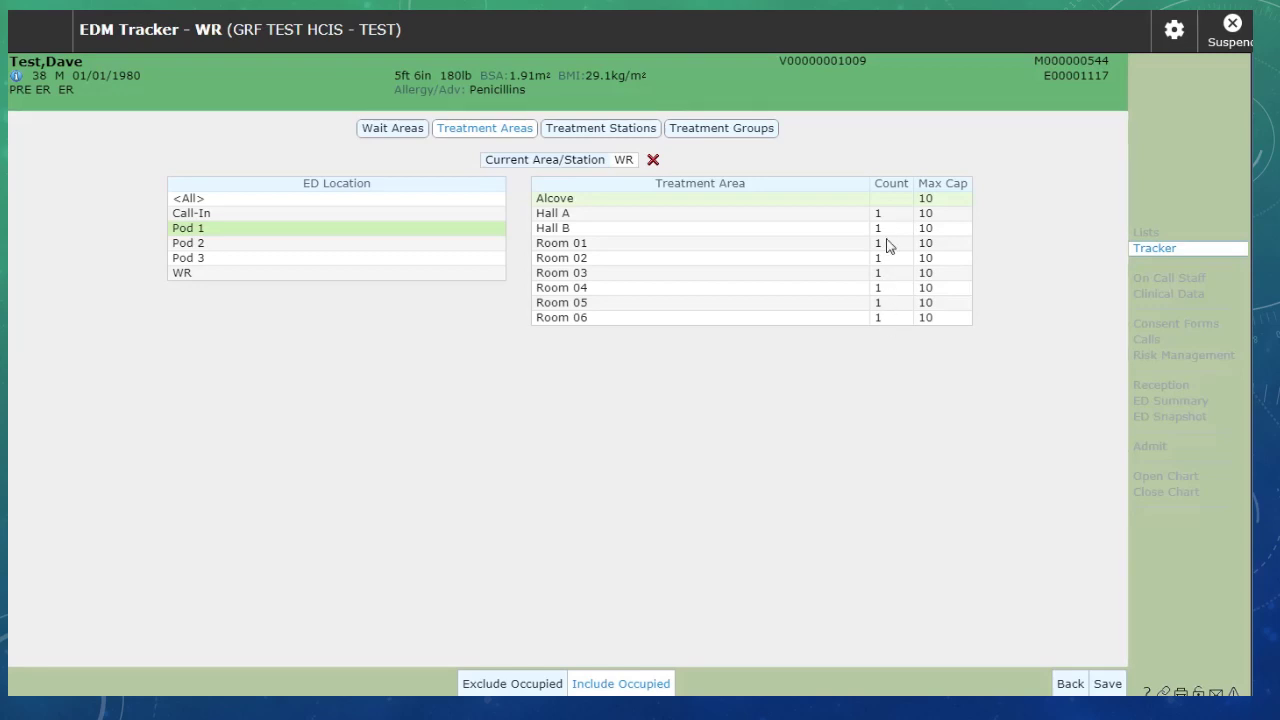
pyautogui.click(186, 246)
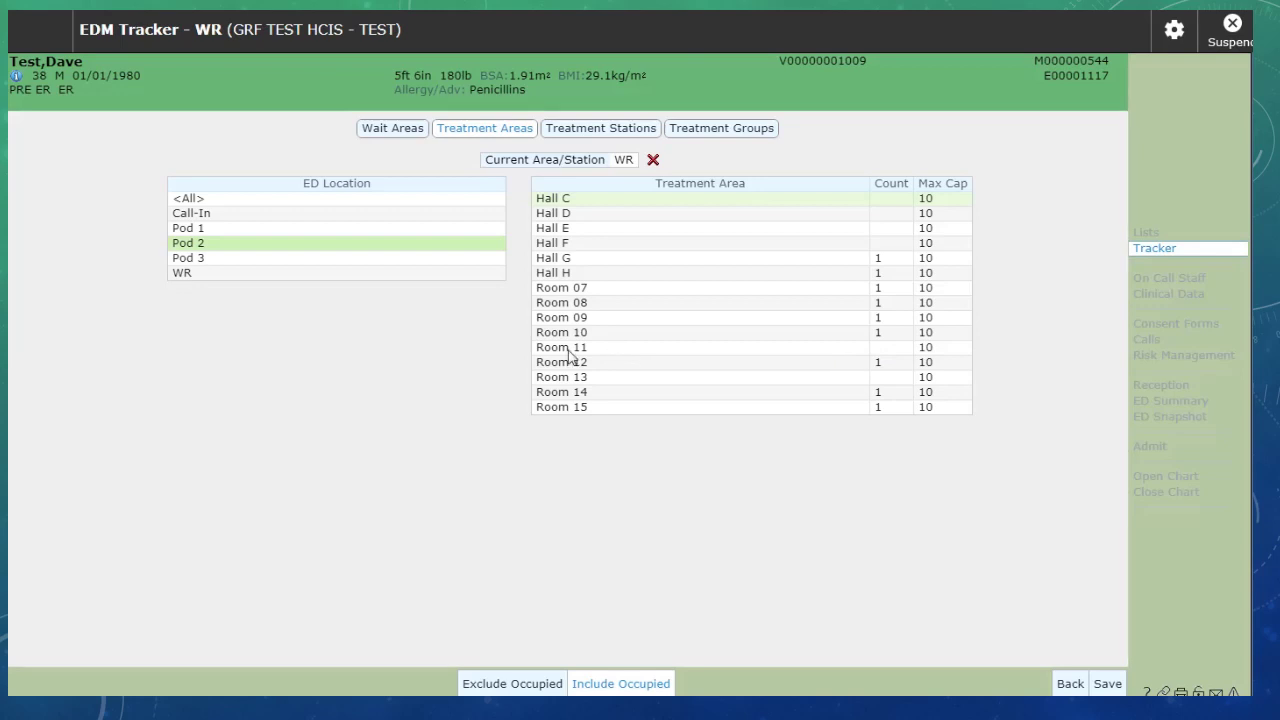
pyautogui.click(885, 350)
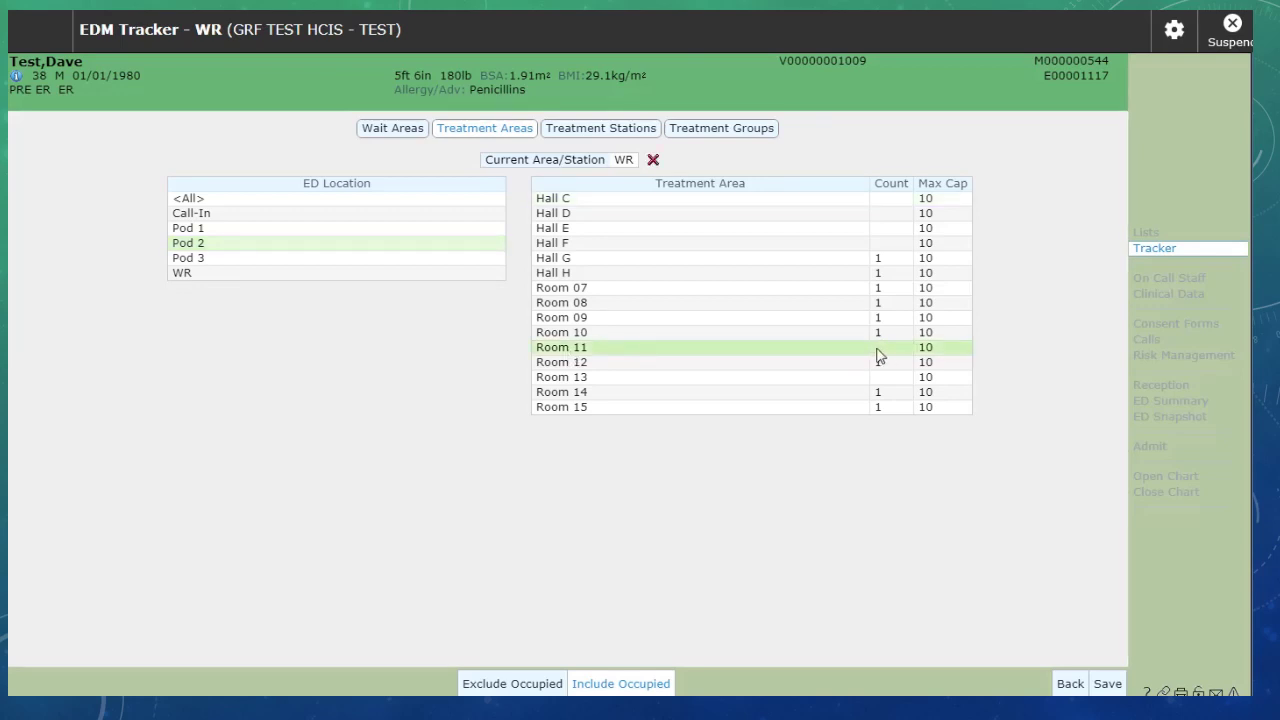
pyautogui.click(1106, 685)
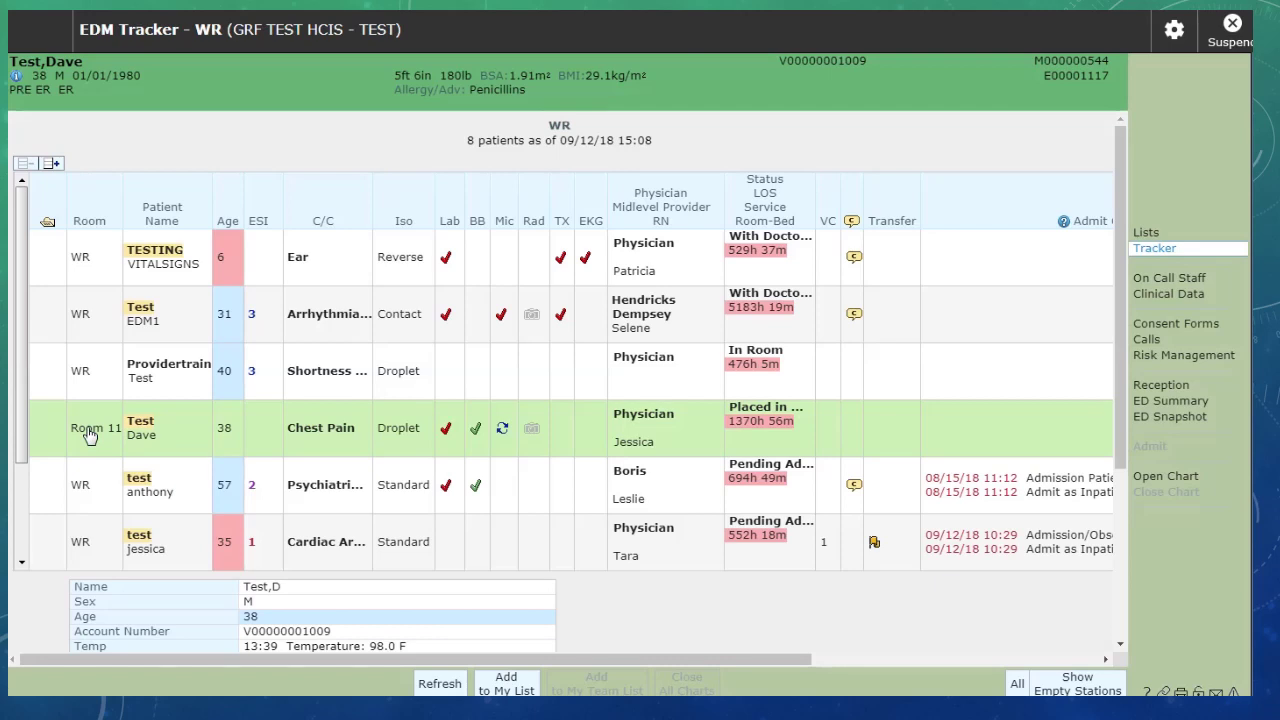
# Move the chest pain patient from Room 11 back to the WR wait area
pyautogui.click(90, 432)
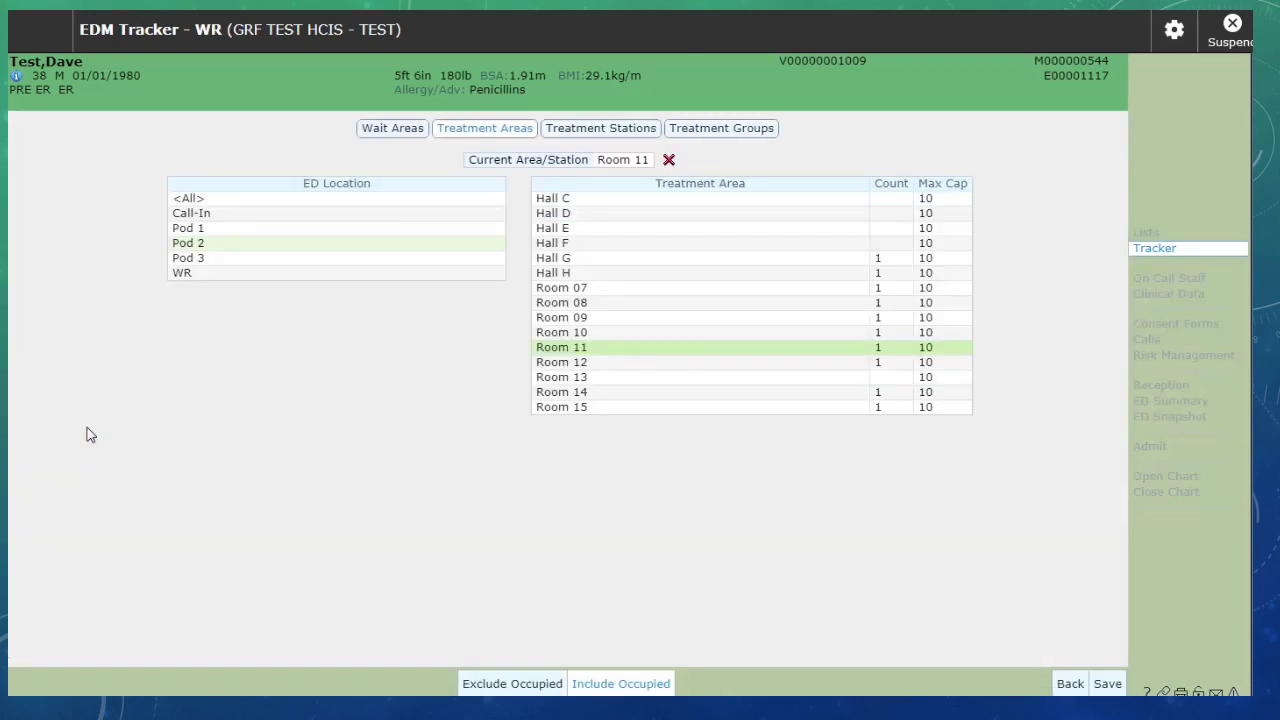
pyautogui.click(391, 133)
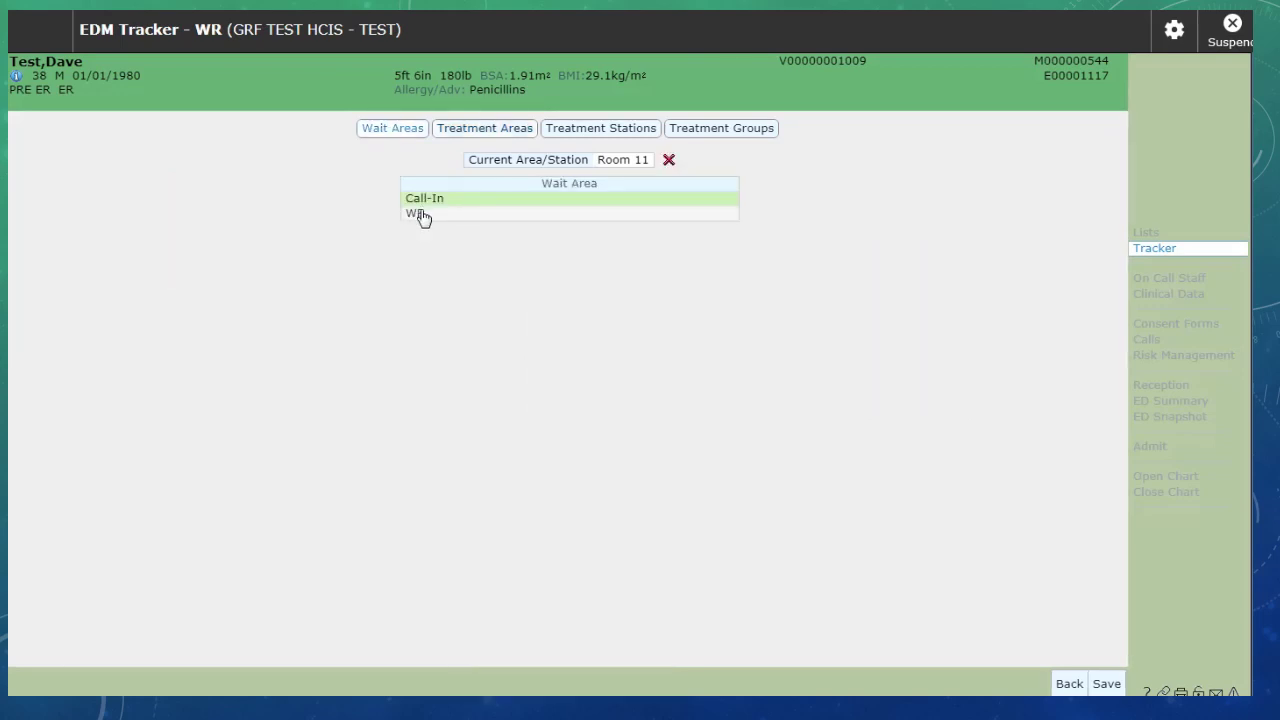
pyautogui.click(421, 213)
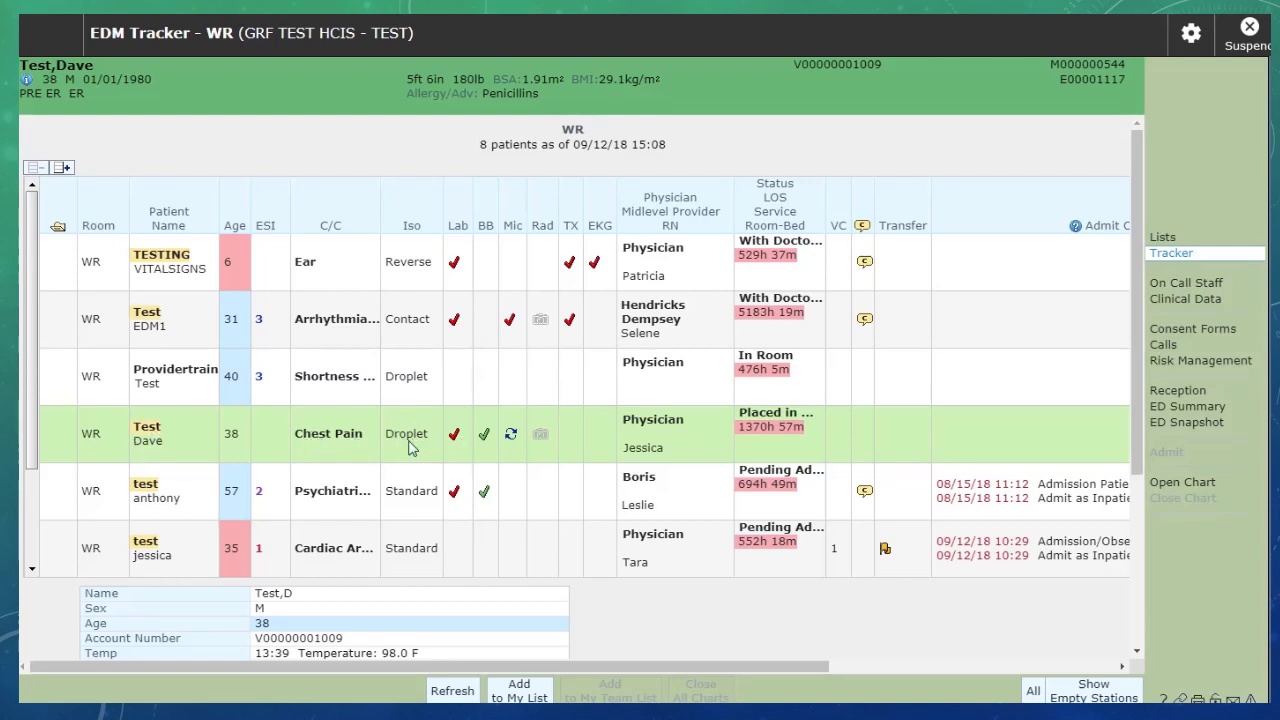
# Clear the Isolation field in the chest pain patient's Clinical Data, open its choices and save the record
pyautogui.click(1216, 303)
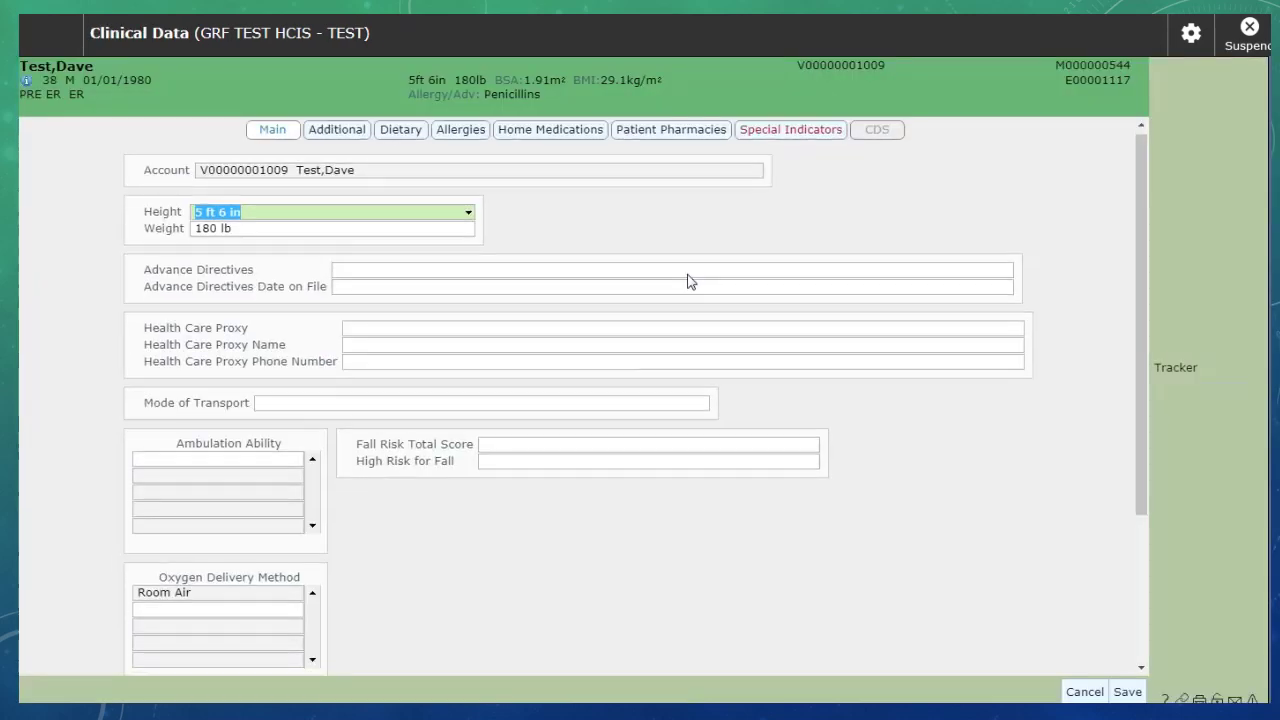
pyautogui.scroll(-3, 687, 290)
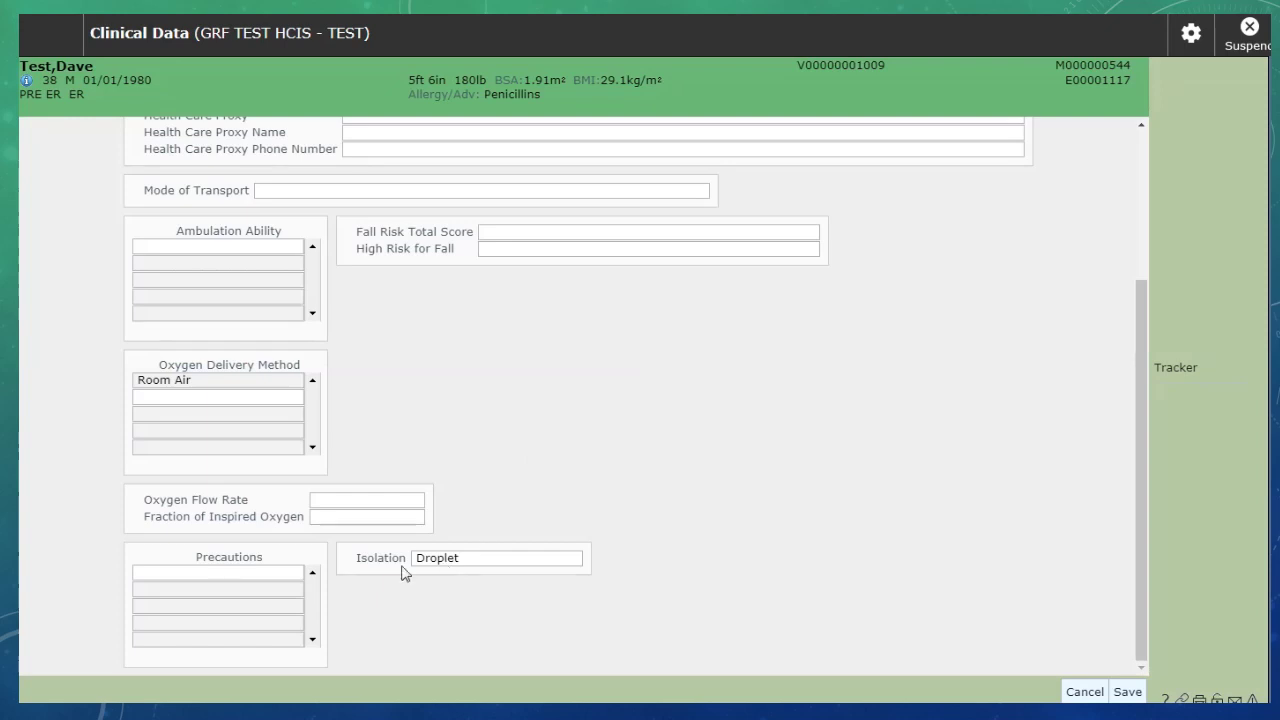
pyautogui.click(468, 560)
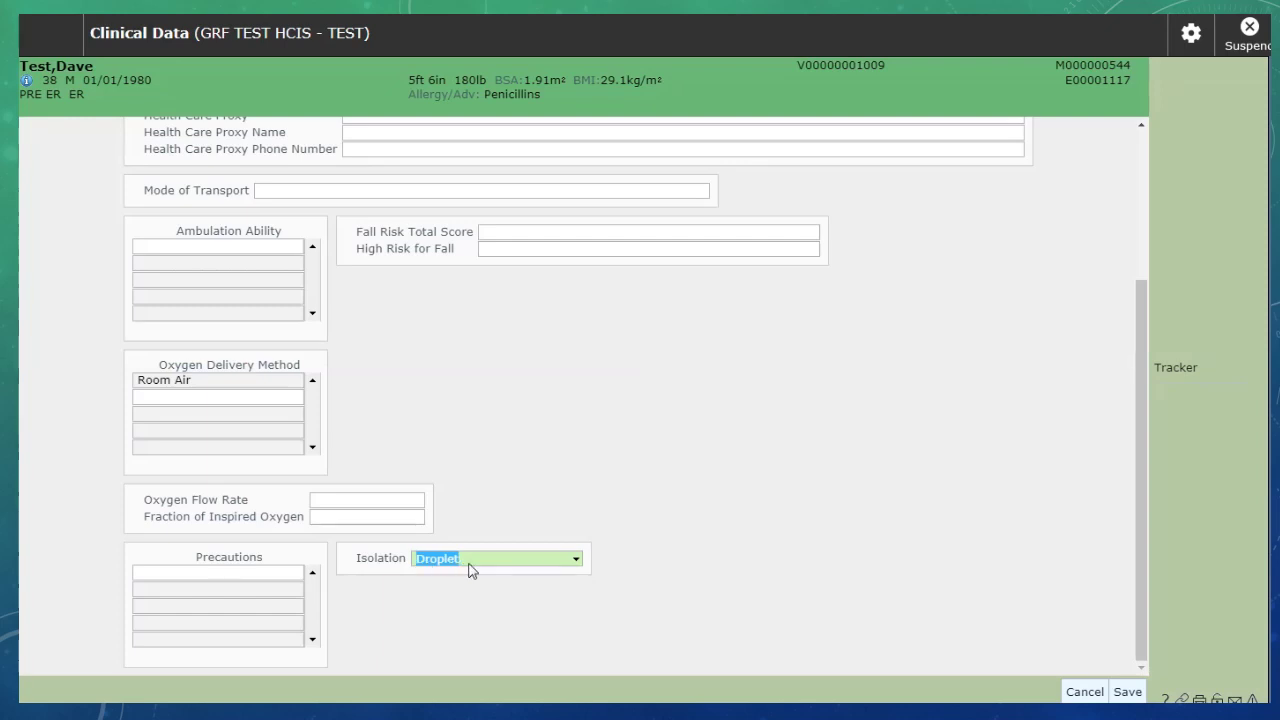
pyautogui.press('BackSpace')
pyautogui.click(577, 559)
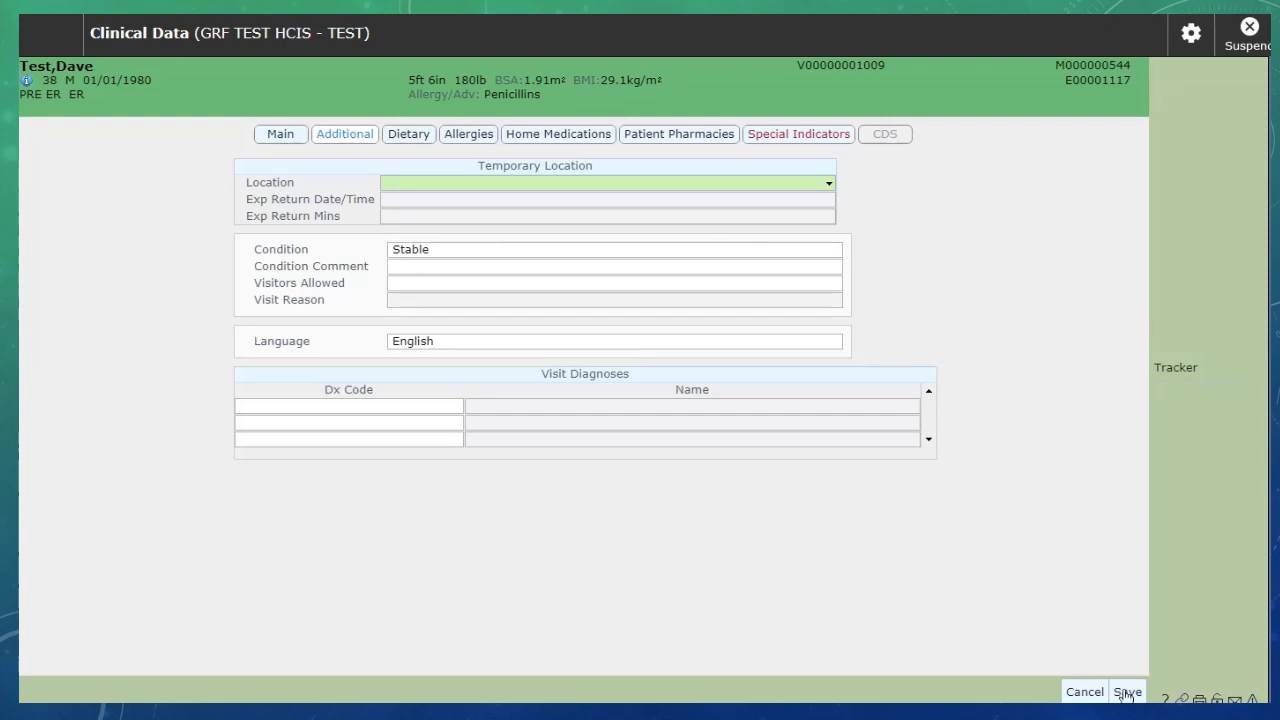
pyautogui.click(1126, 692)
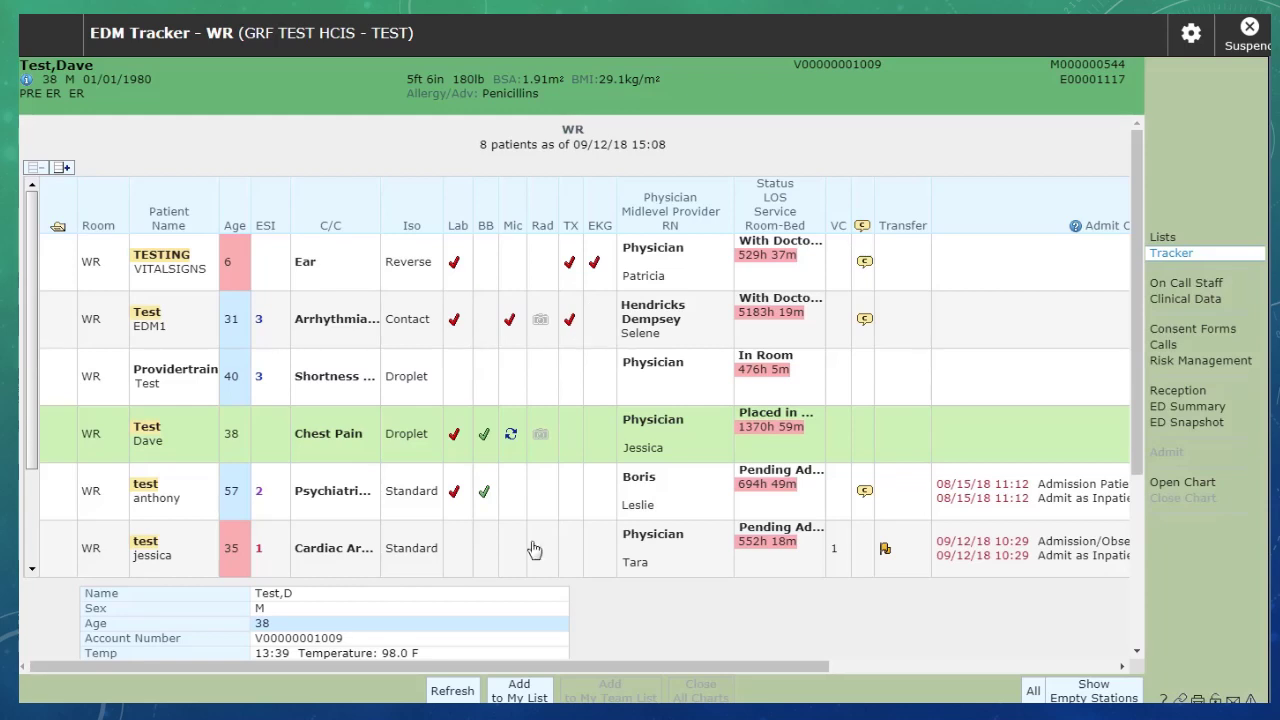
# Show the available status choices for the 6-year-old ear complaint patient, then dismiss them without changing the status
pyautogui.moveTo(506, 20)
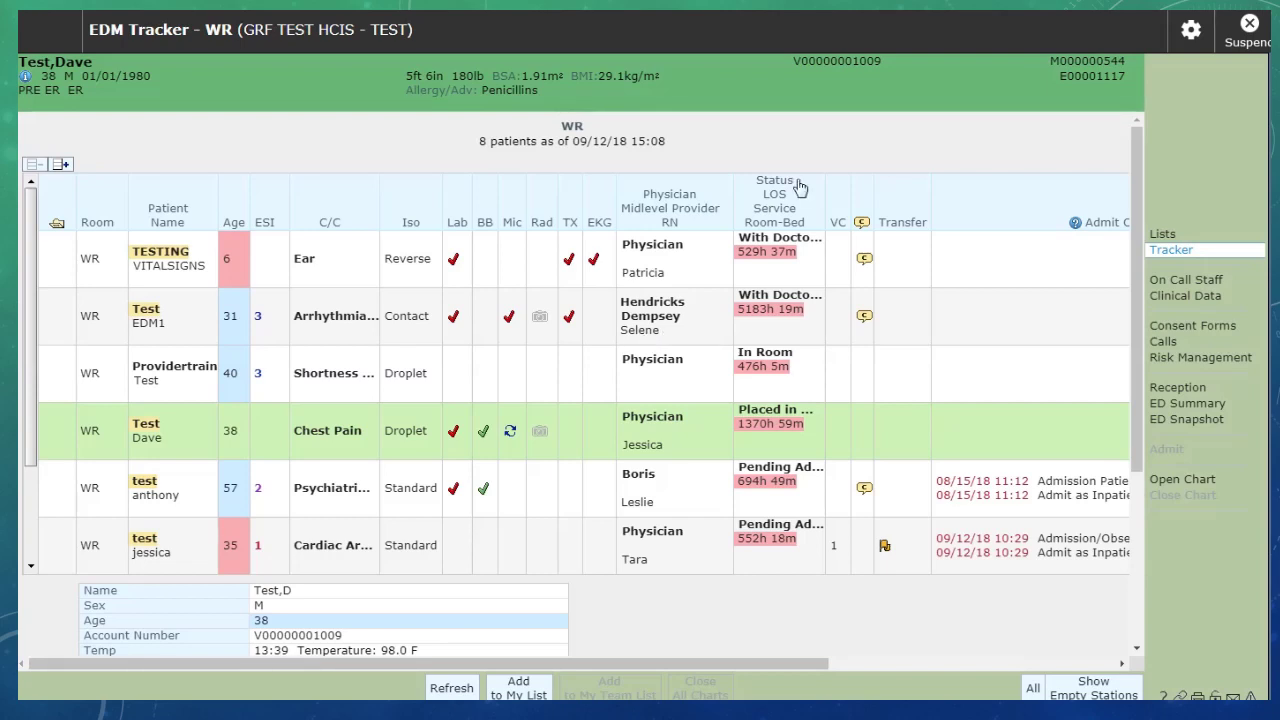
pyautogui.click(763, 244)
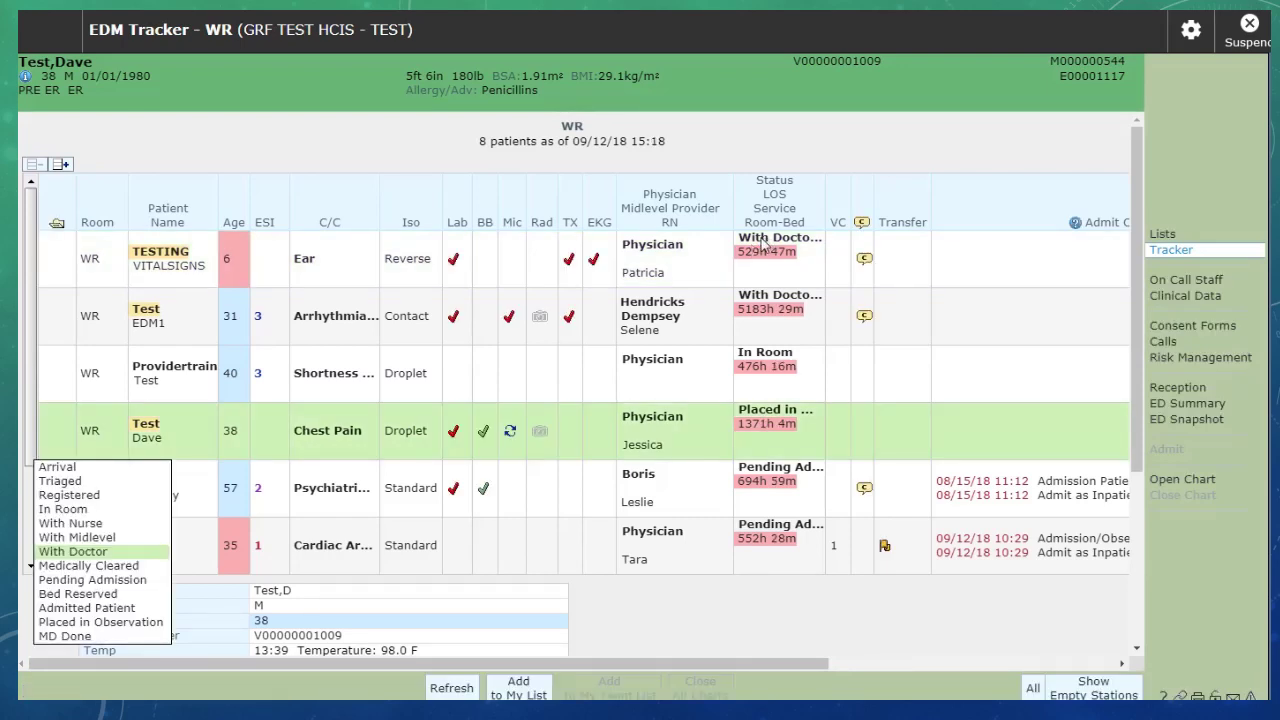
pyautogui.click(763, 244)
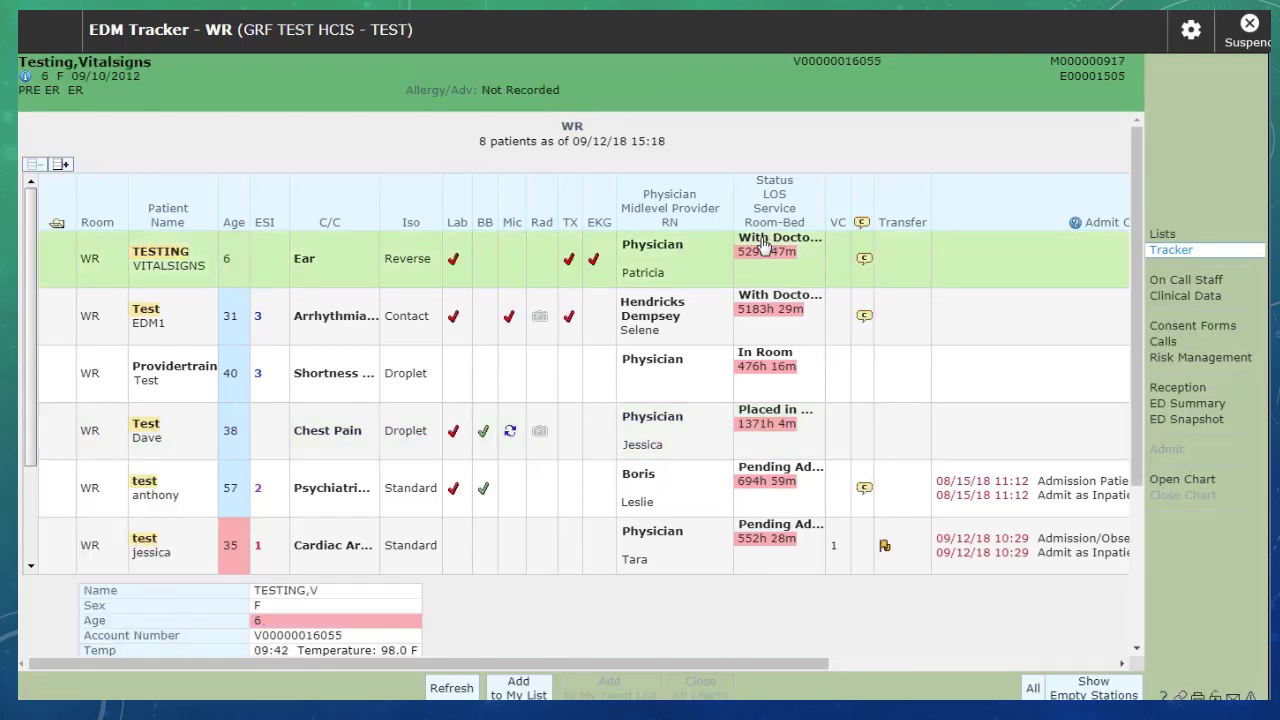
pyautogui.click(763, 244)
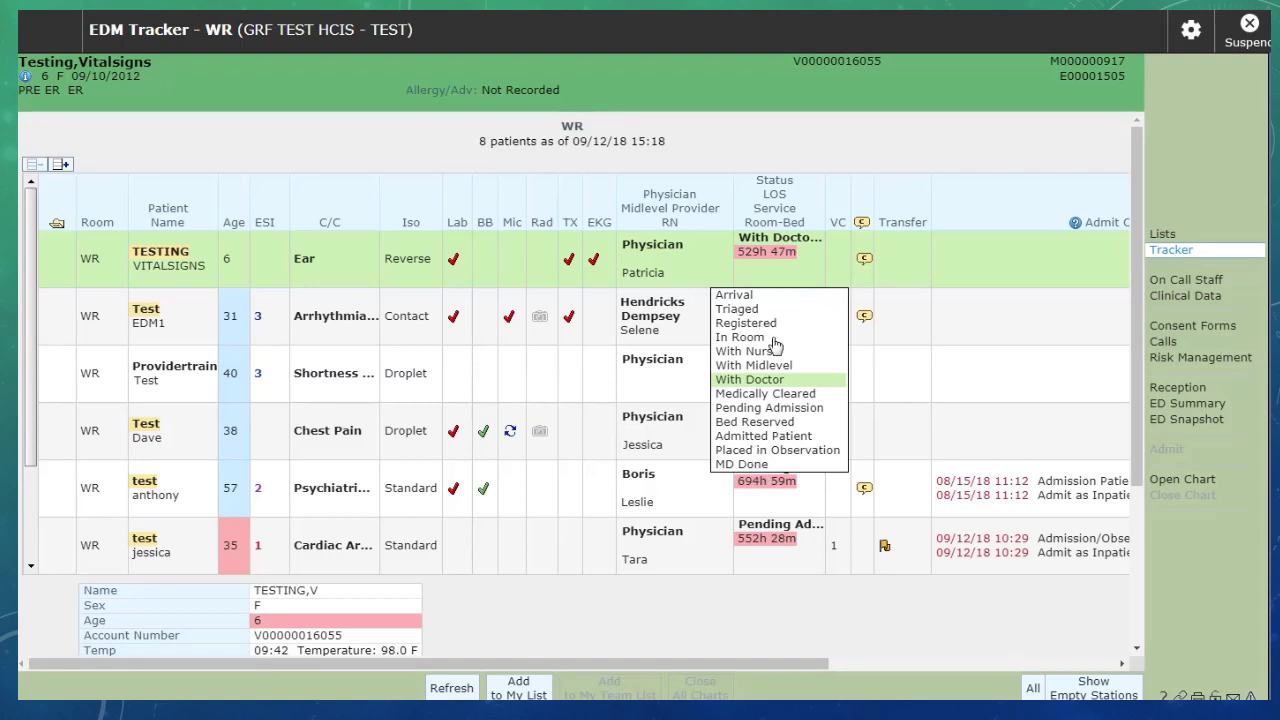
pyautogui.click(770, 610)
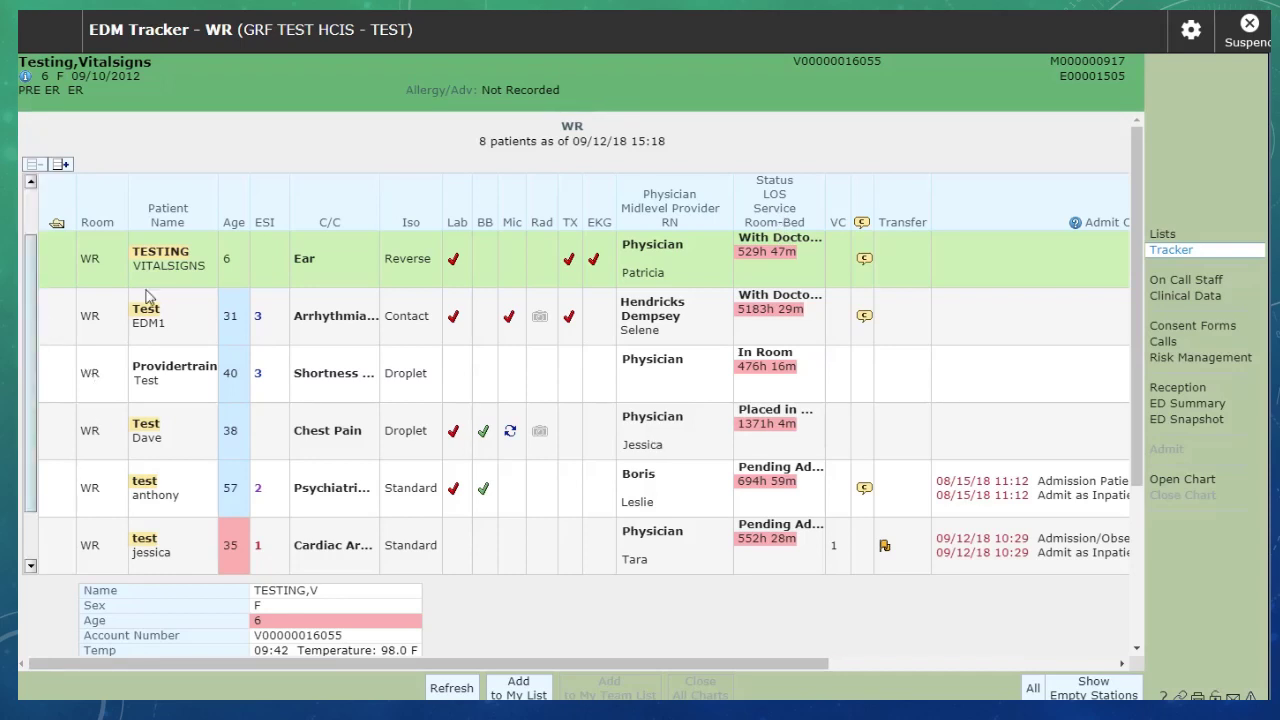
# Select the 52-year-old chest pain patient with the reserved bed and review the patient details below the list
pyautogui.scroll(-1, 150, 292)
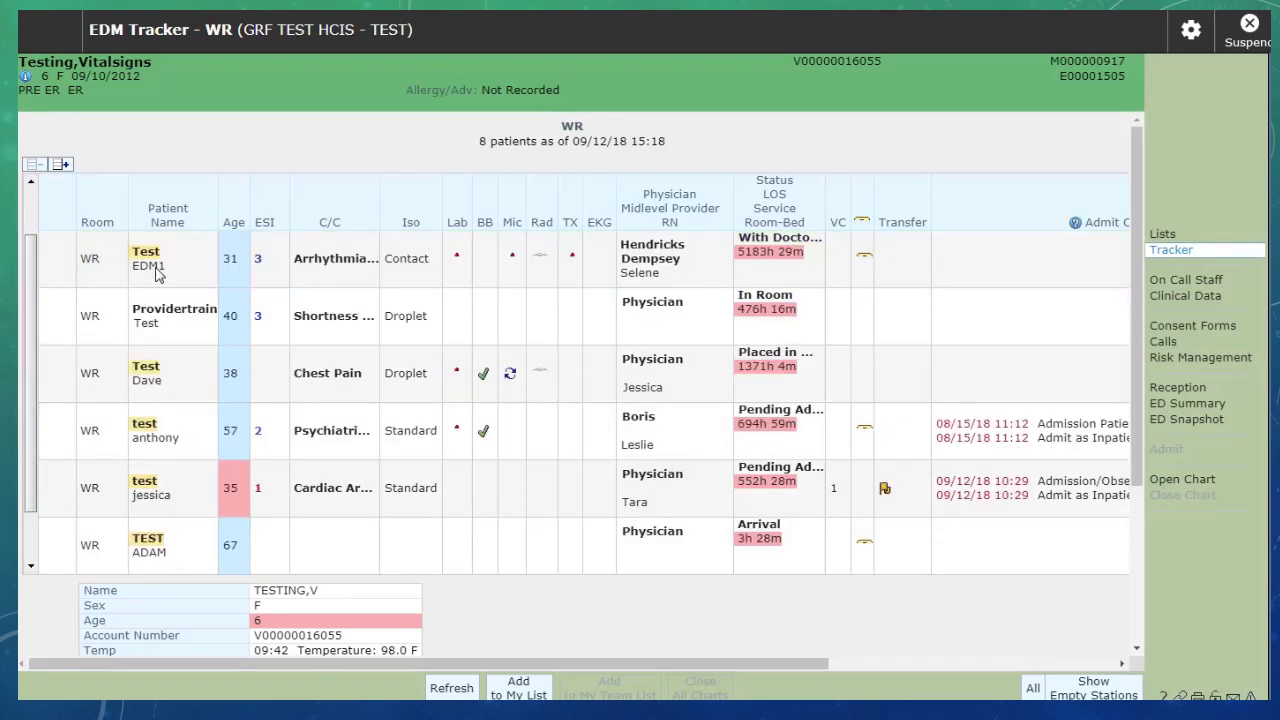
pyautogui.click(165, 553)
pyautogui.scroll(-1, 165, 553)
pyautogui.click(165, 553)
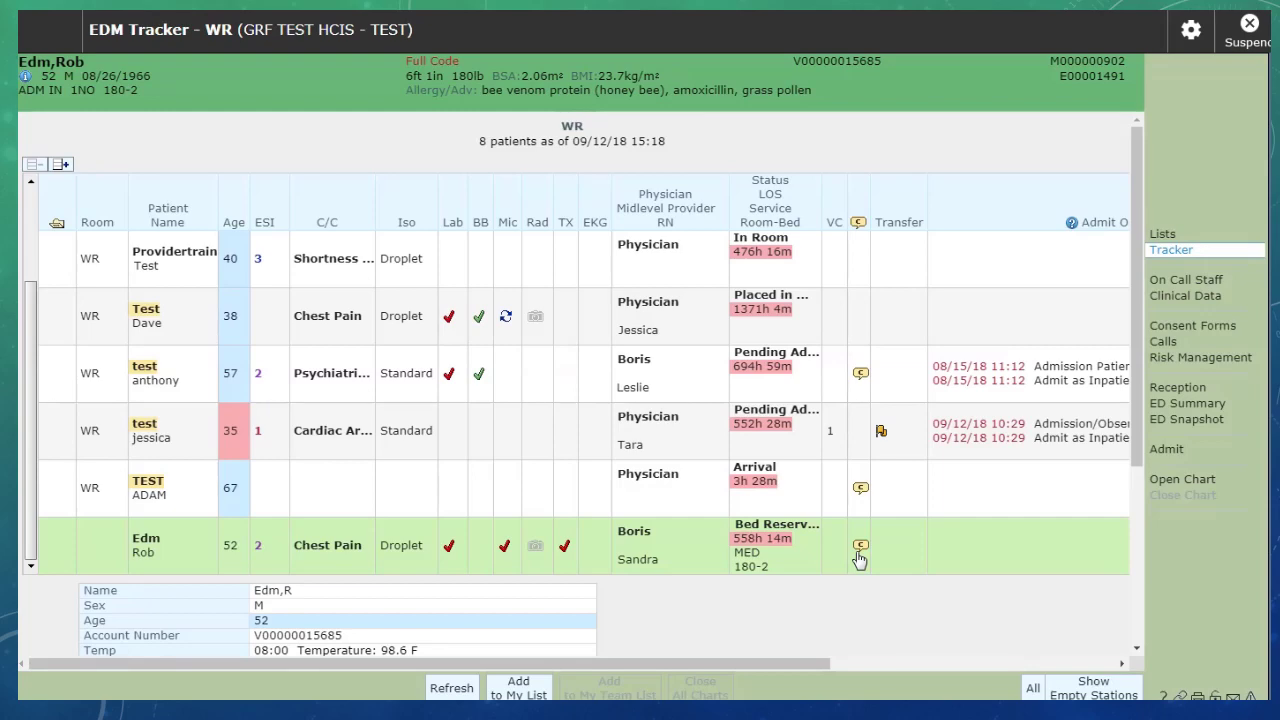
pyautogui.scroll(-2, 858, 560)
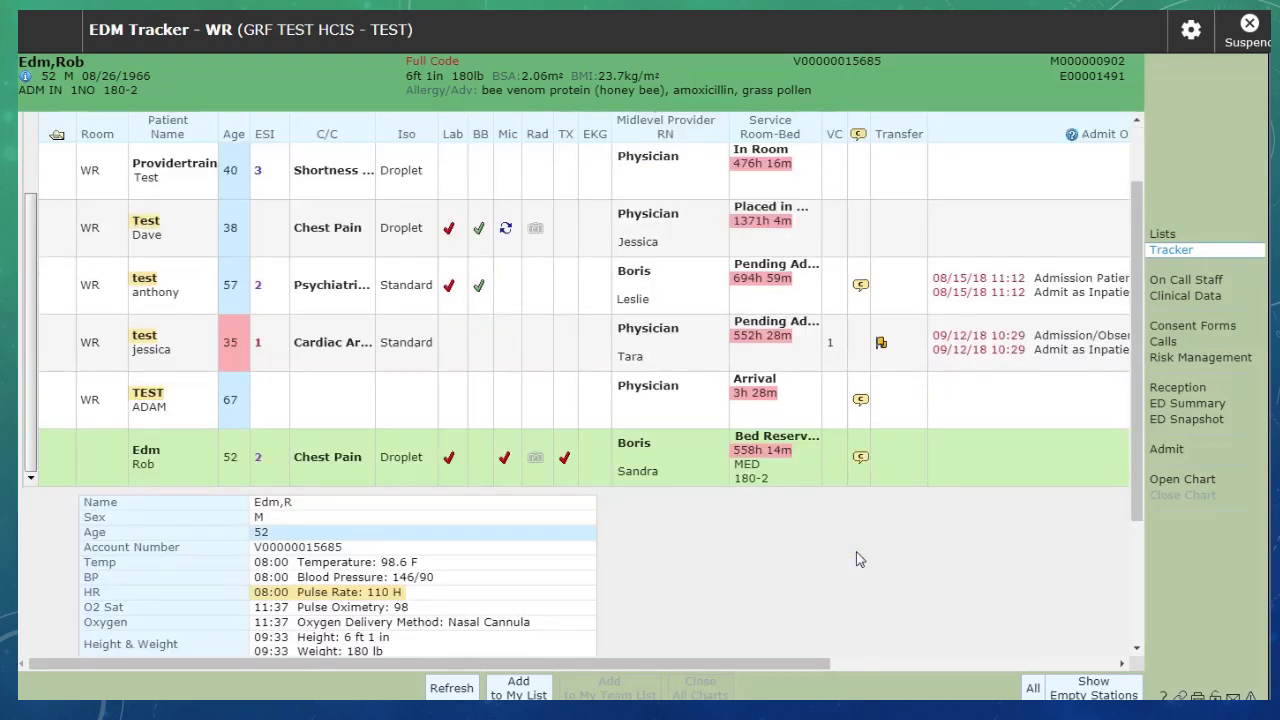
pyautogui.scroll(-4, 856, 560)
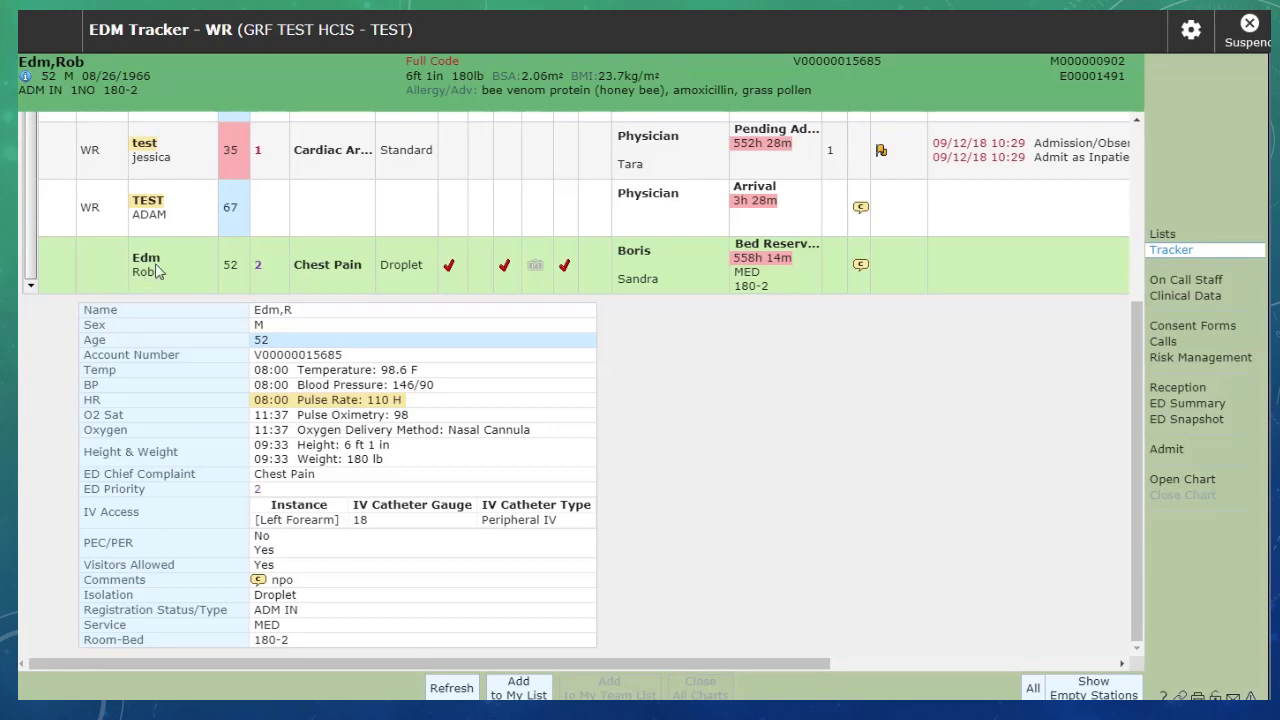
# Select the 67-year-old patient with Arrival status and review the comment in the patient's details
pyautogui.scroll(4, 160, 300)
pyautogui.scroll(-4, 205, 460)
pyautogui.click(157, 210)
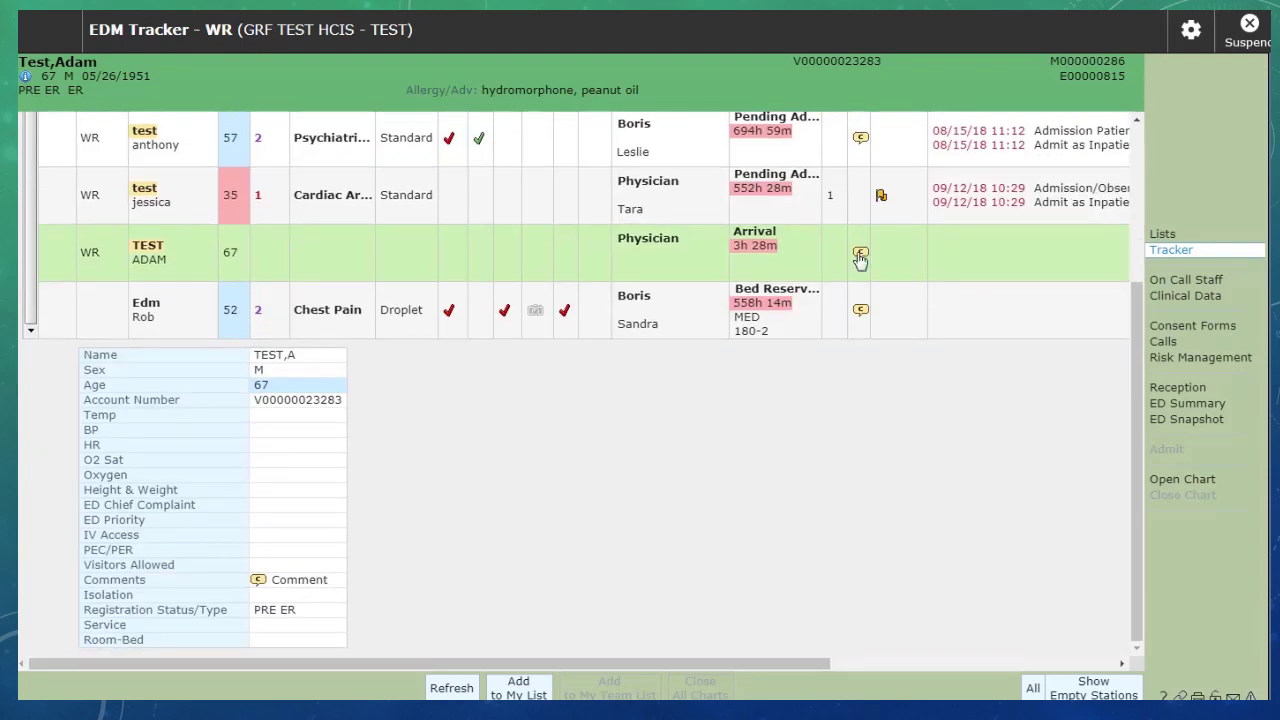
# Add the comment "no visits from family JM" for the 35-year-old cardiac arrest patient and save it
pyautogui.click(858, 201)
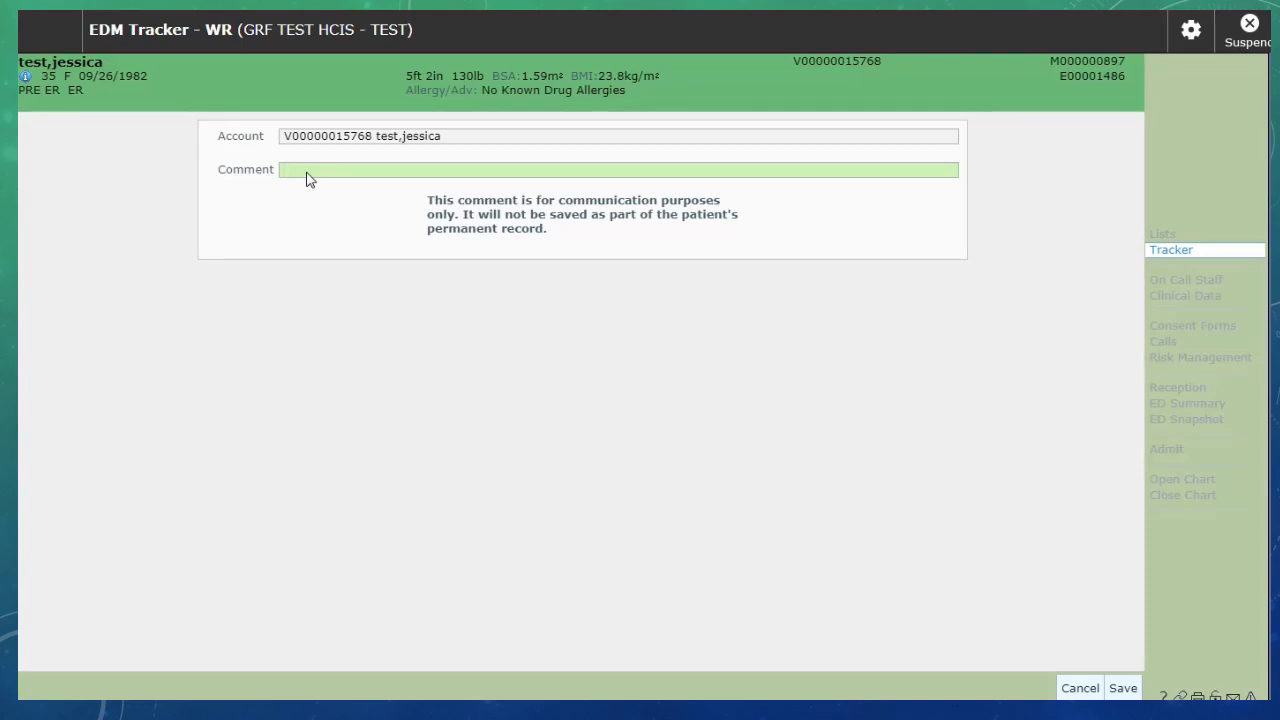
pyautogui.write('no vitis')
pyautogui.press('BackSpace')
pyautogui.press('BackSpace')
pyautogui.press('BackSpace')
pyautogui.write('sits from family JM')
pyautogui.click(1135, 690)
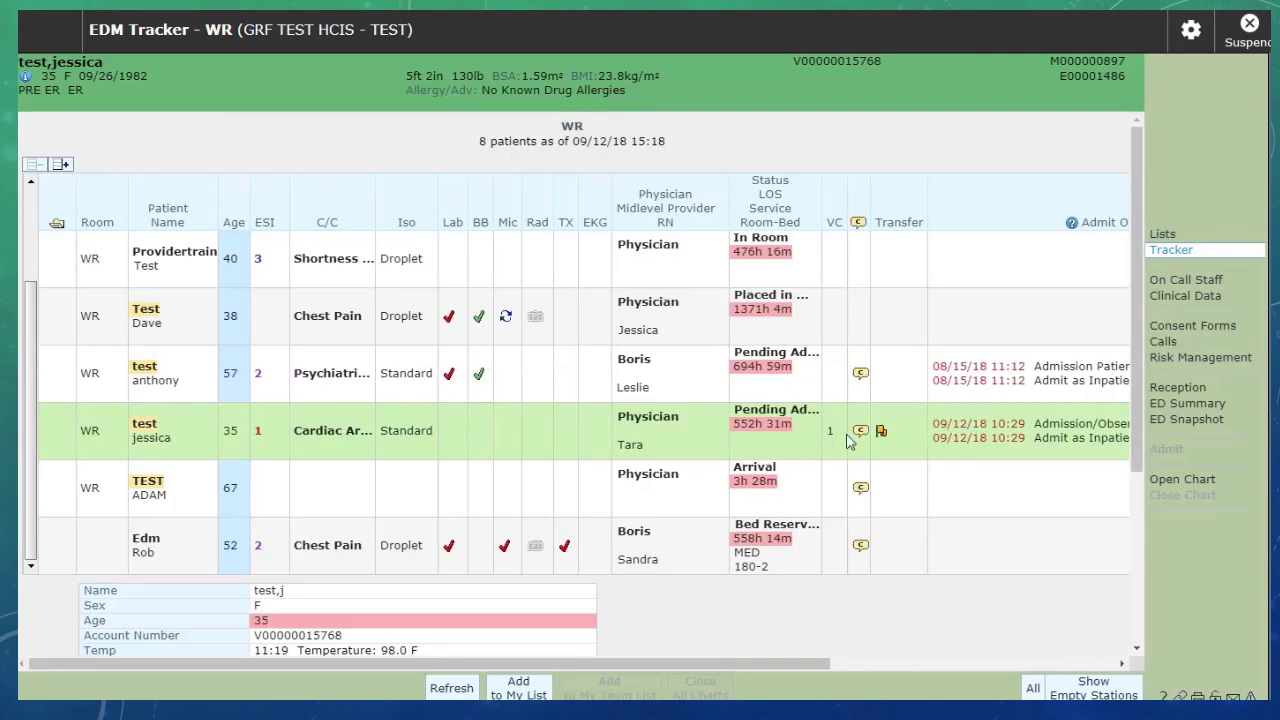
# Check the new comment in the 35-year-old patient's details, then view the tracker's remaining columns
pyautogui.scroll(-3, 1118, 628)
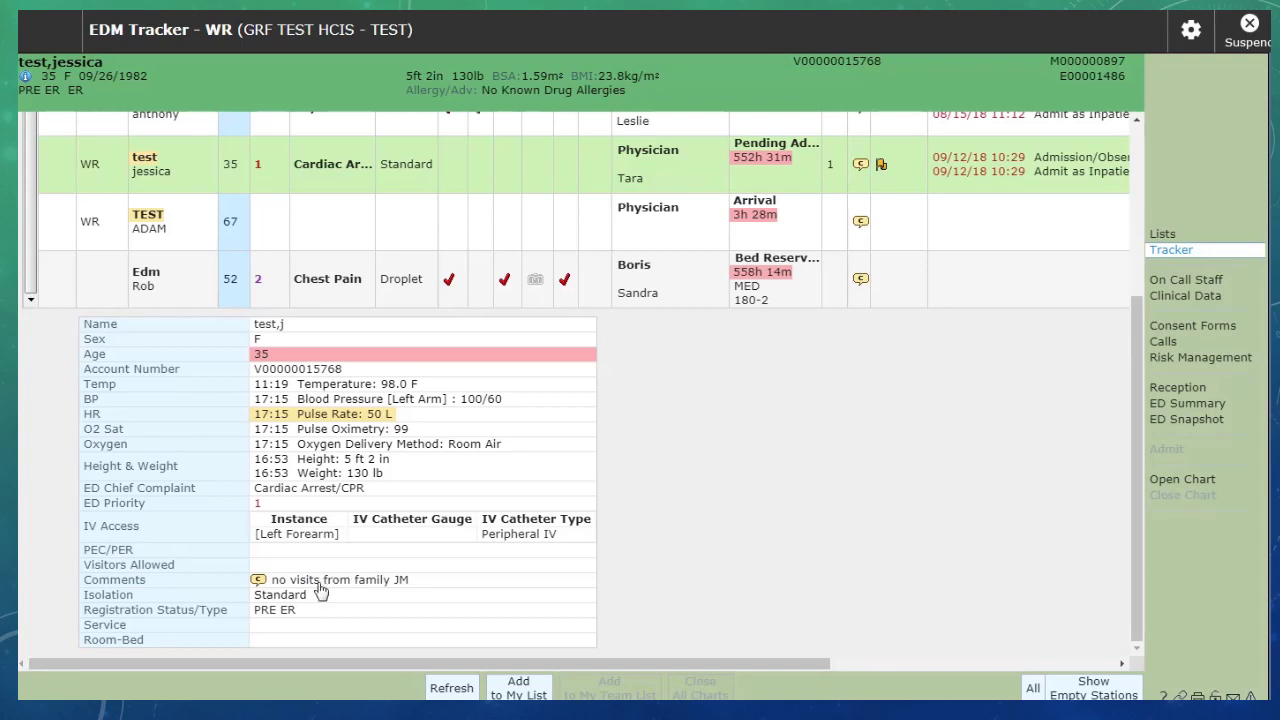
pyautogui.moveTo(1130, 611); pyautogui.dragTo(1143, 400)
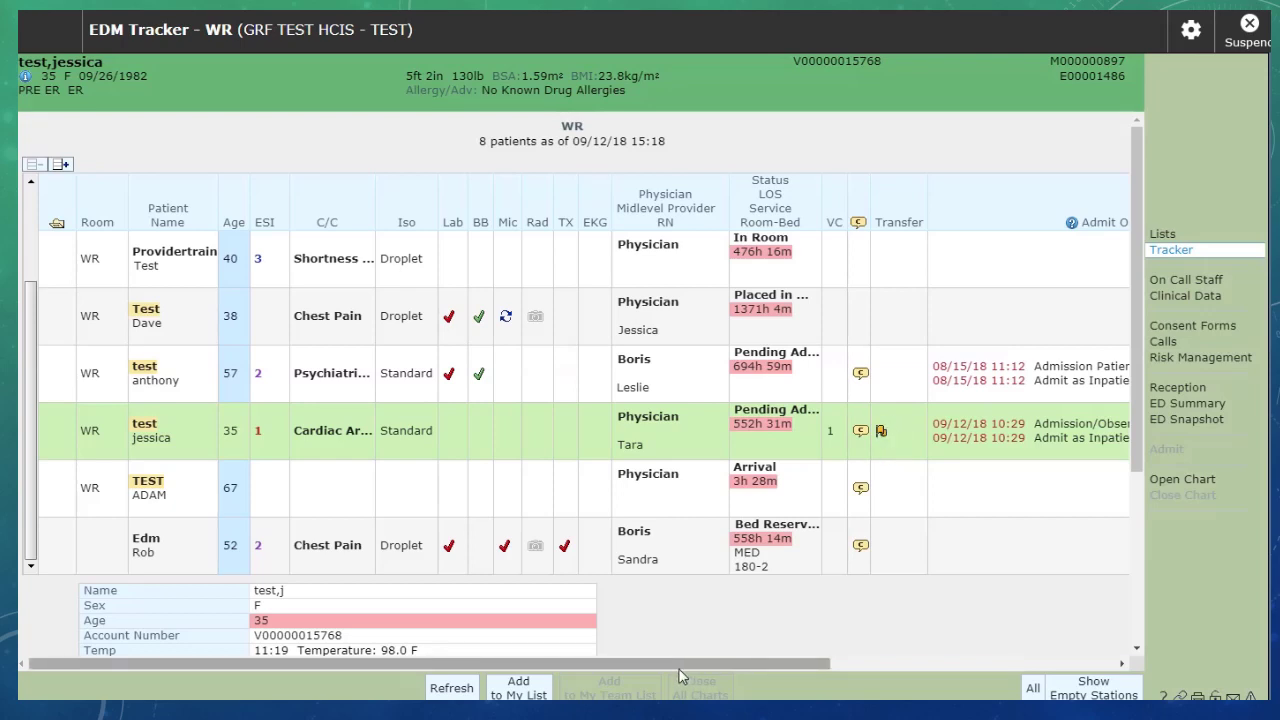
pyautogui.moveTo(678, 665); pyautogui.dragTo(1003, 658)
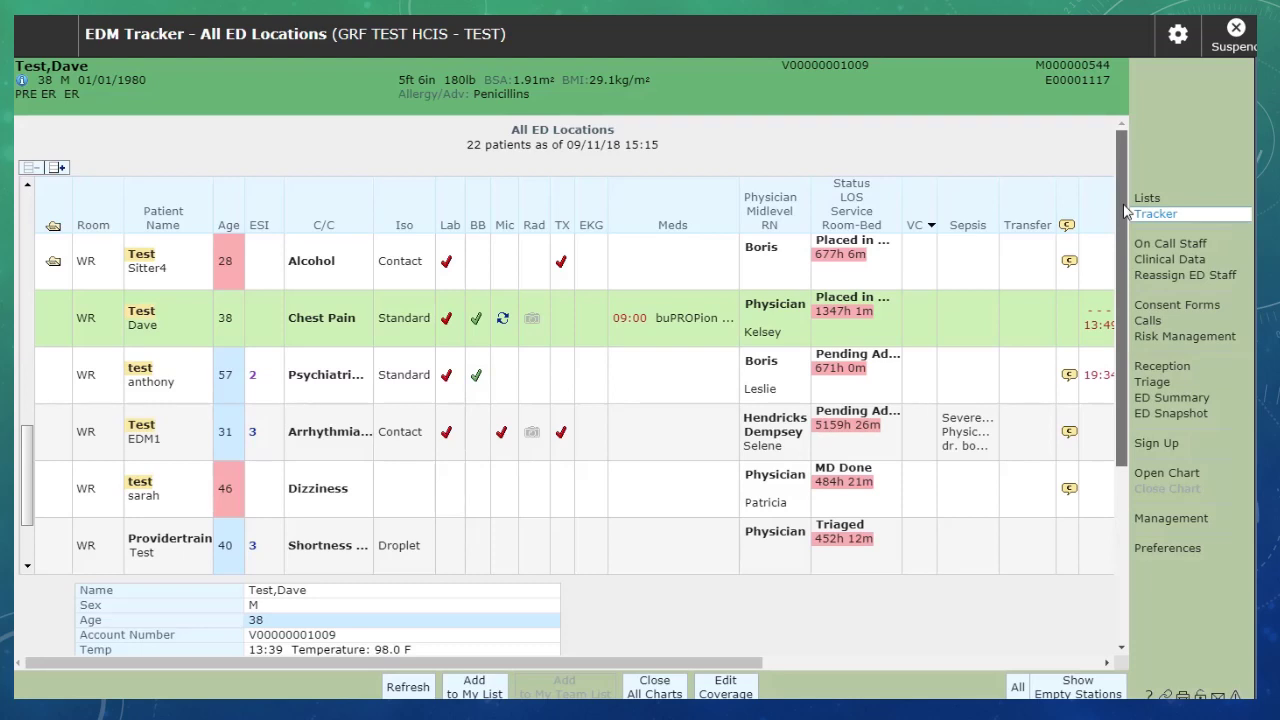
# In the All ED Locations tracker, open the Comments entry from the 38-year-old chest pain patient's details
pyautogui.scroll(-1, 1125, 212)
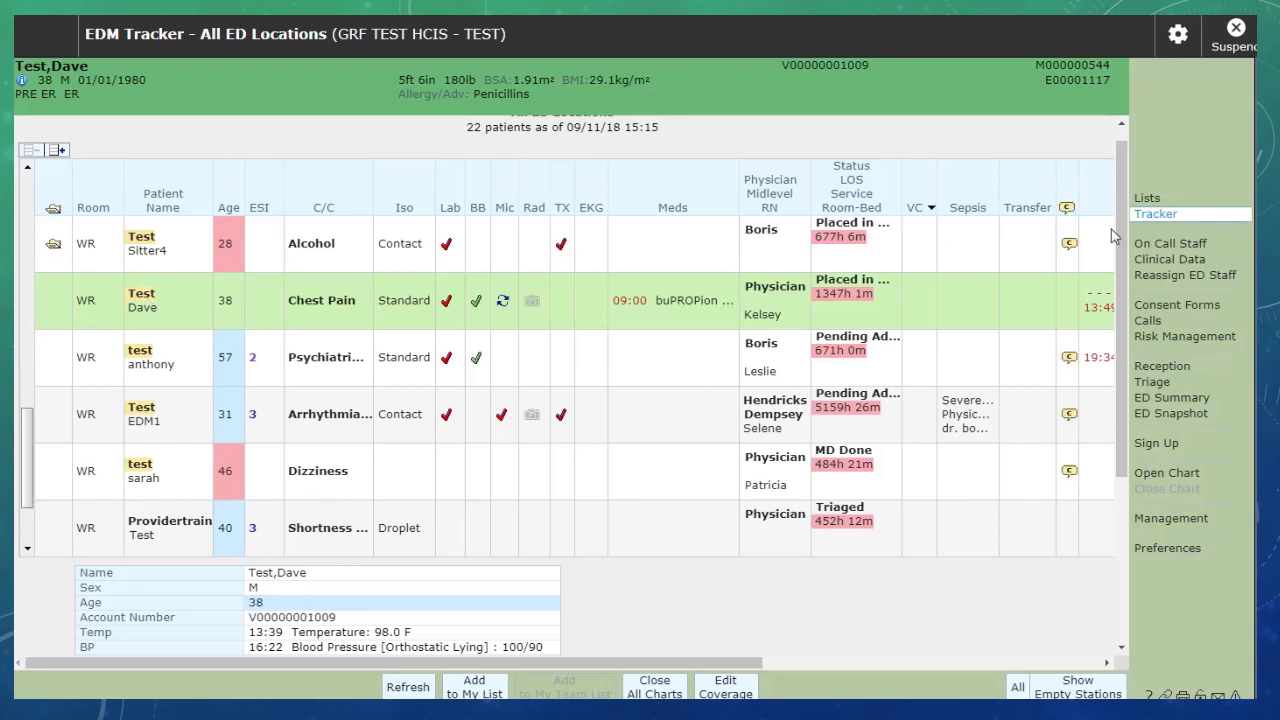
pyautogui.scroll(-3, 1122, 230)
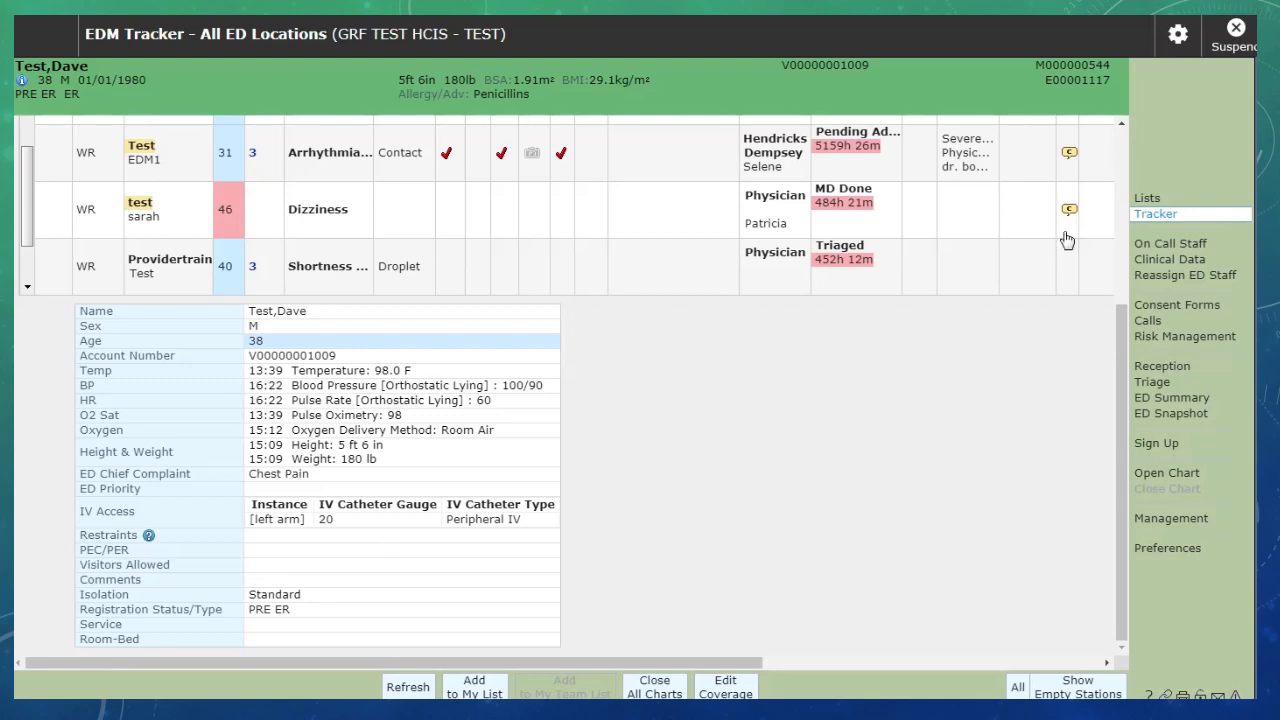
pyautogui.click(266, 576)
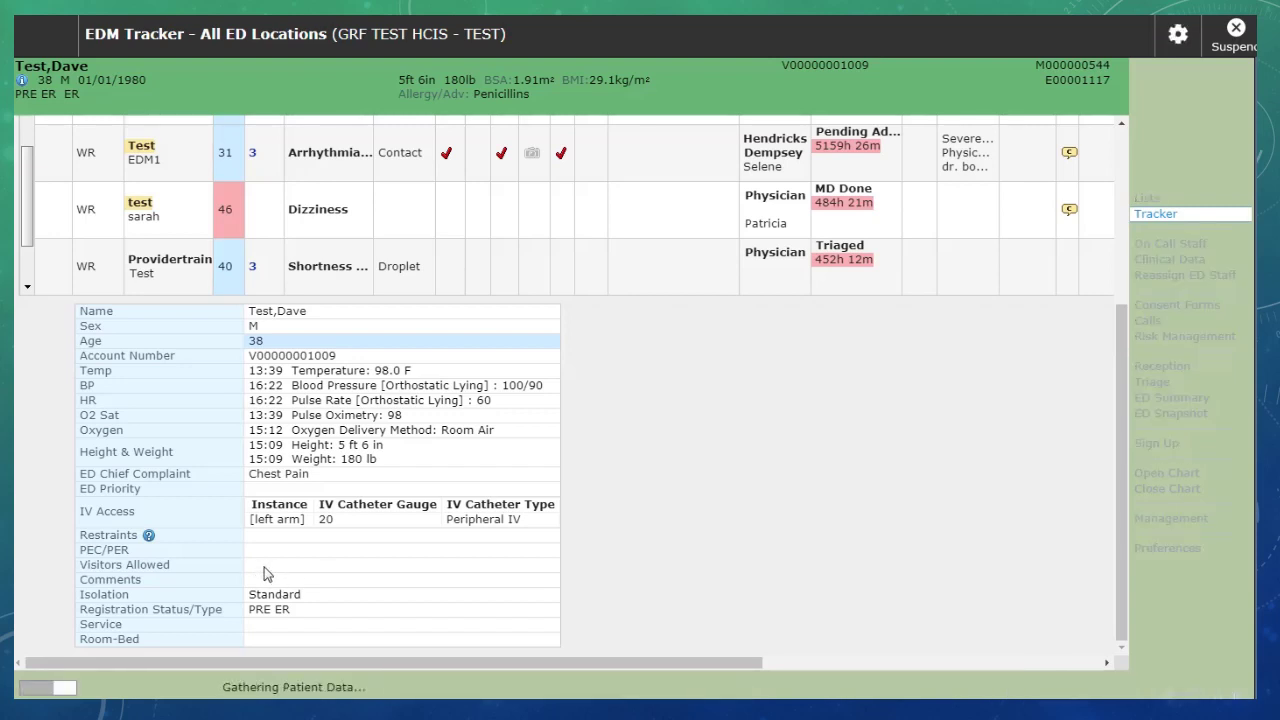